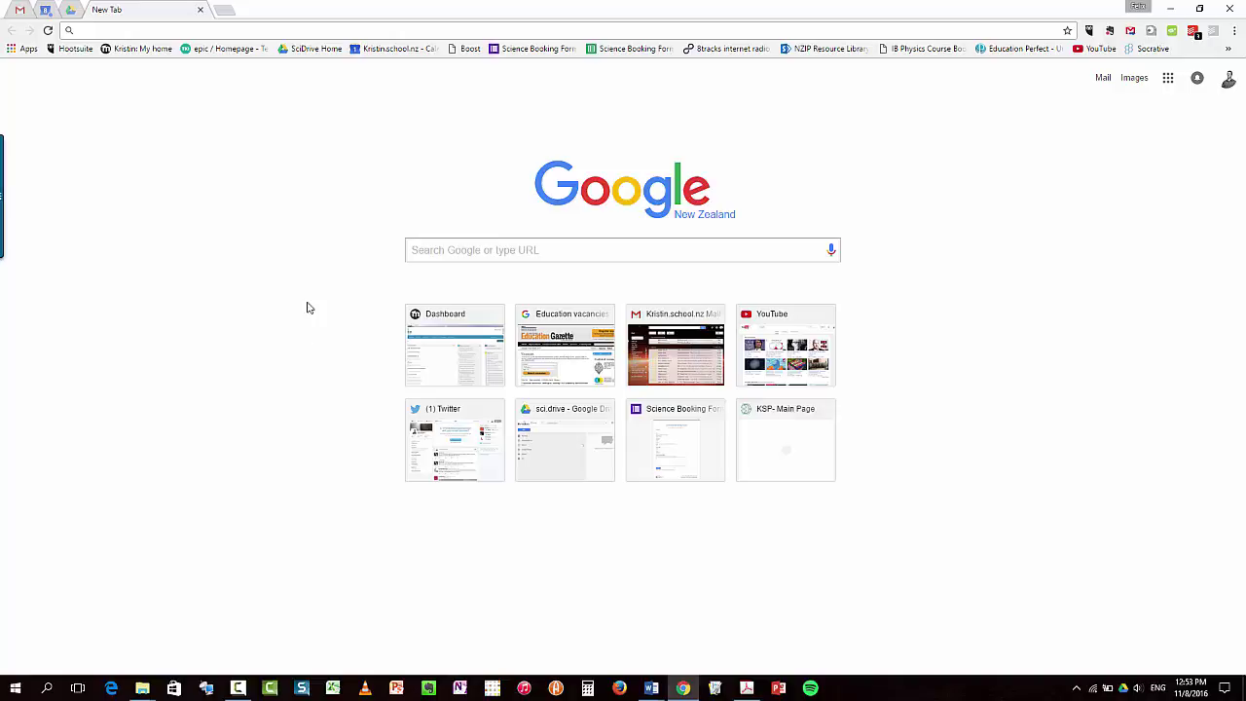
# Search the web for "tracker physics" and look over the Tracker Video Analysis and Modeling Tool site at physlets.org.
pyautogui.click(416, 251)
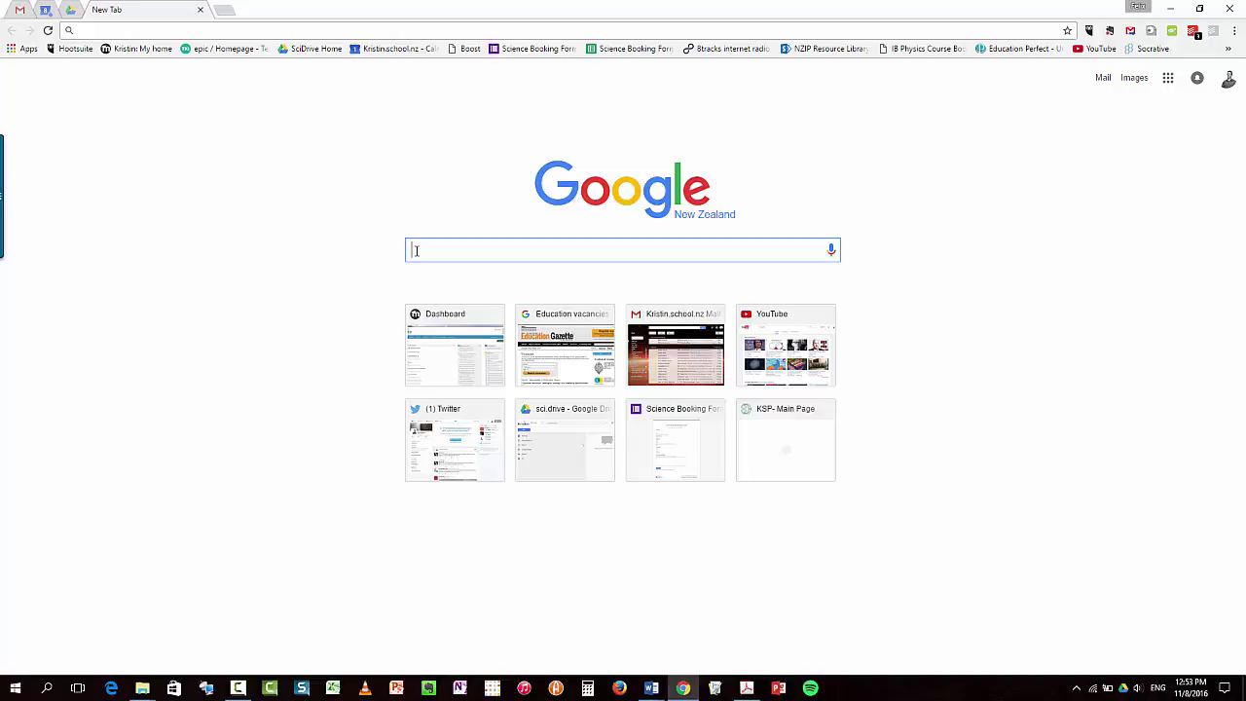
pyautogui.write('tracker phy')
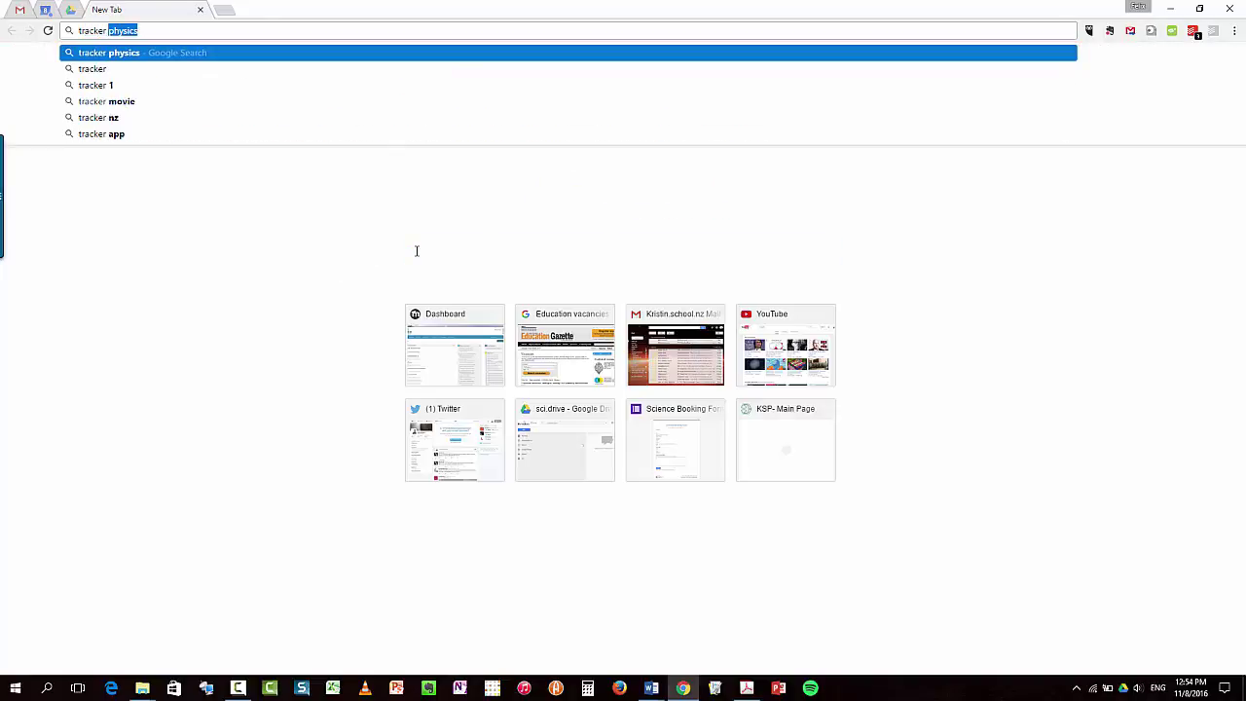
pyautogui.write('sics')
pyautogui.press('Return')
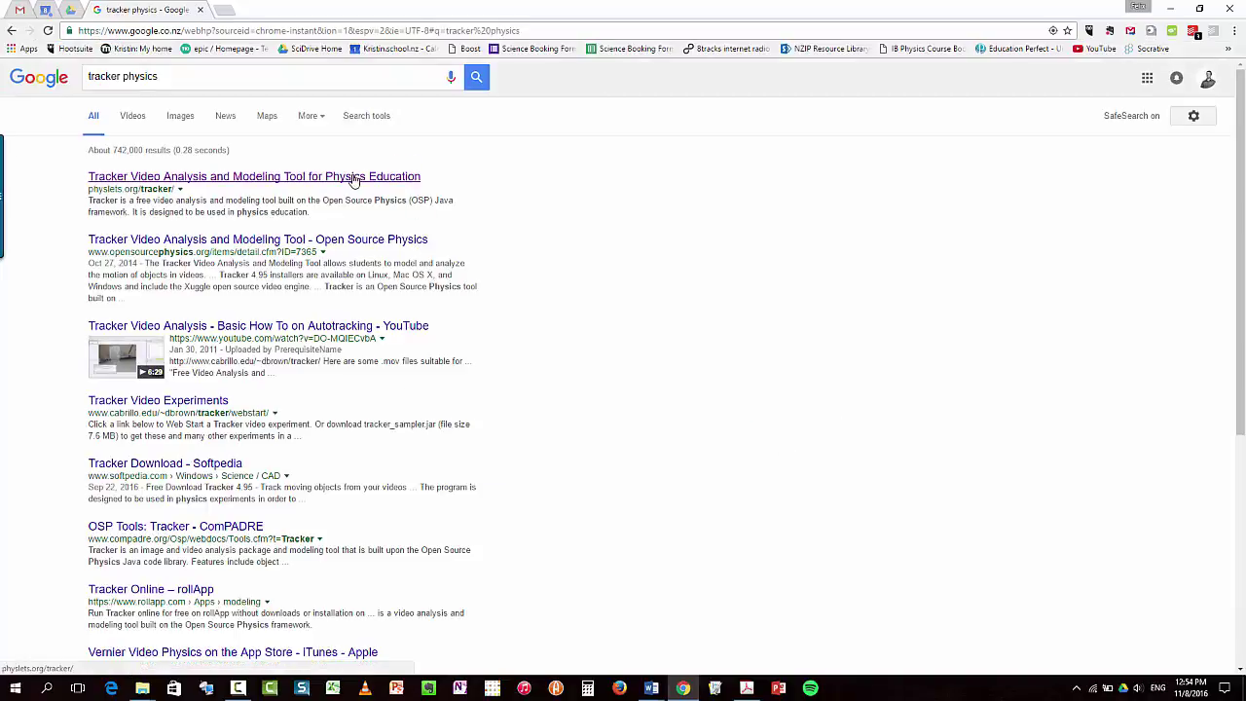
pyautogui.click(355, 180)
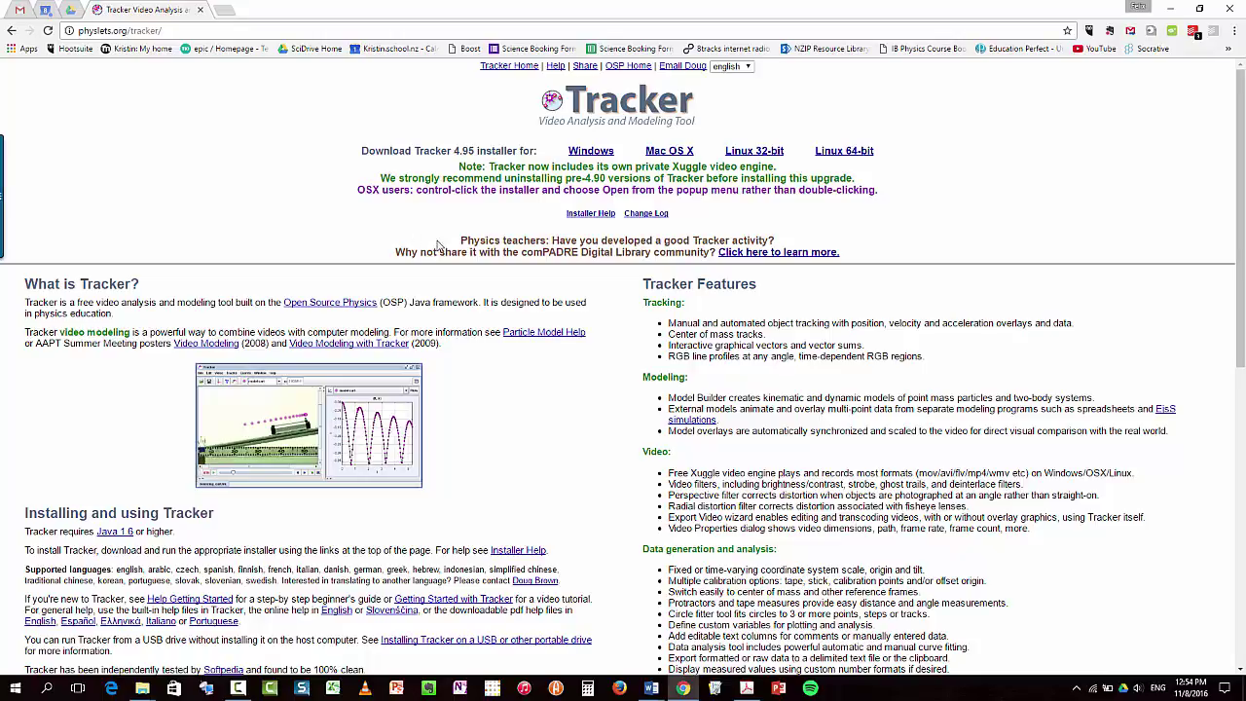
pyautogui.scroll(-1, 573, 396)
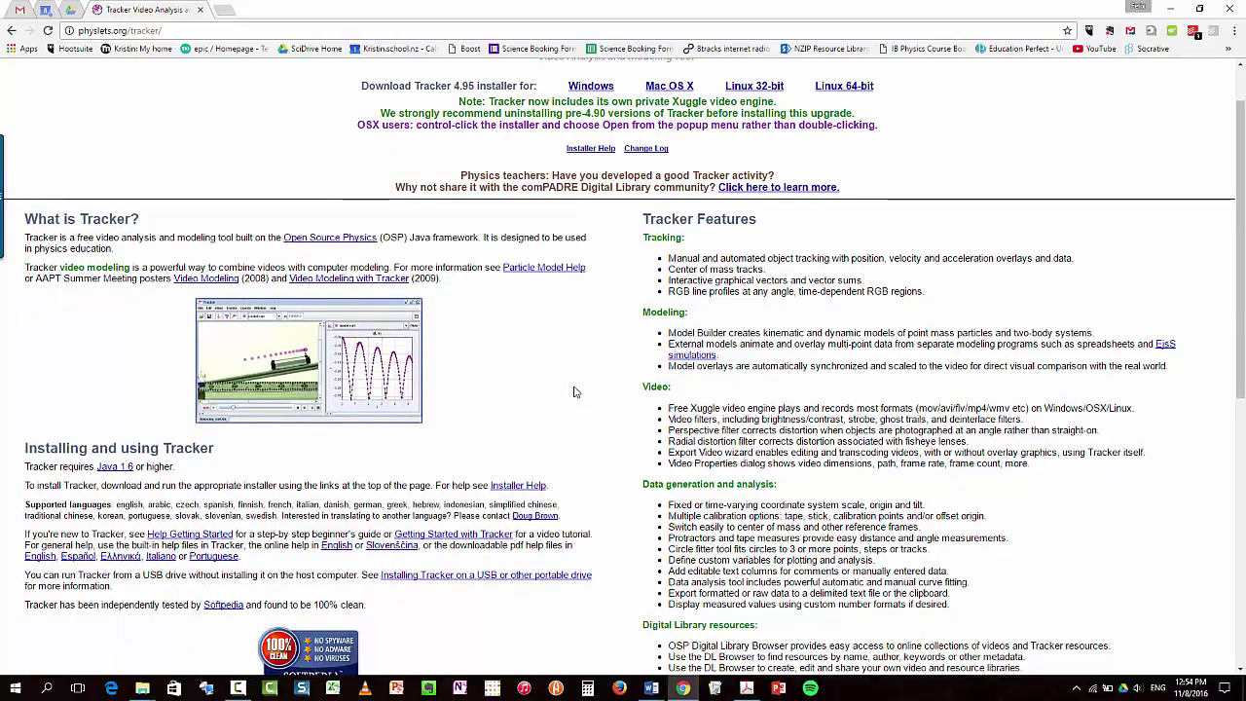
pyautogui.scroll(1, 575, 391)
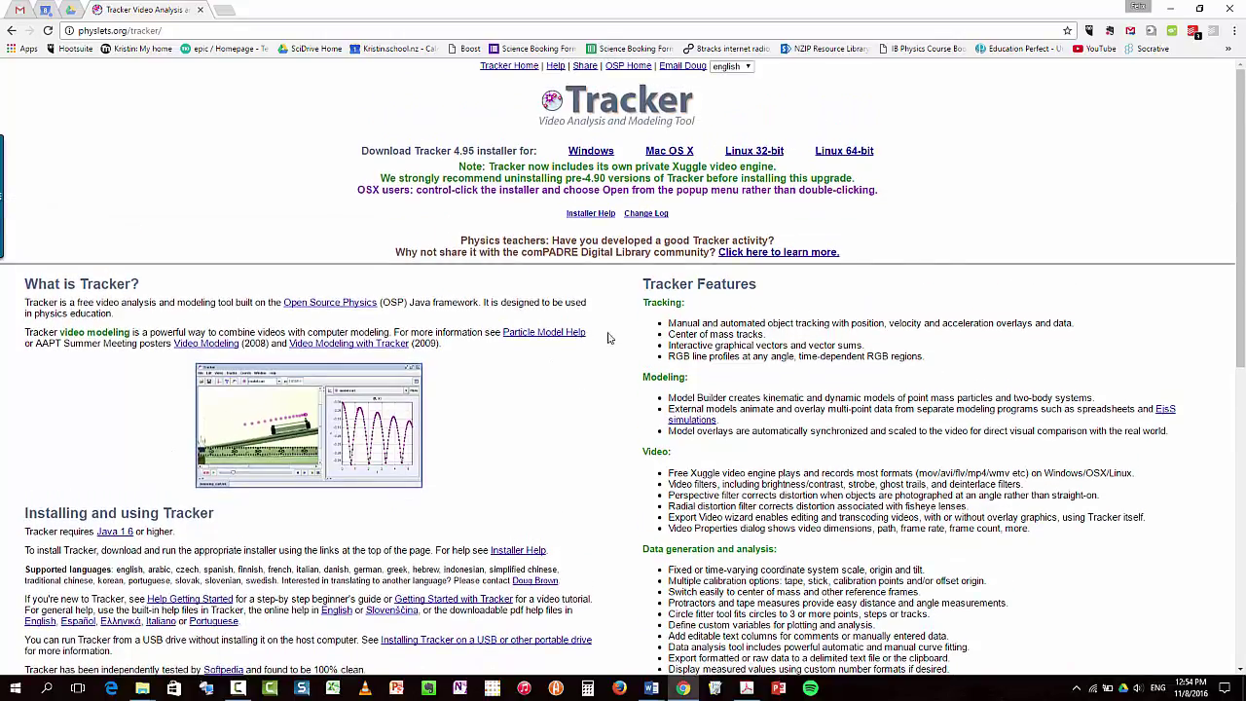
# Find the installed Tracker desktop app on the computer and launch it.
pyautogui.press('super')
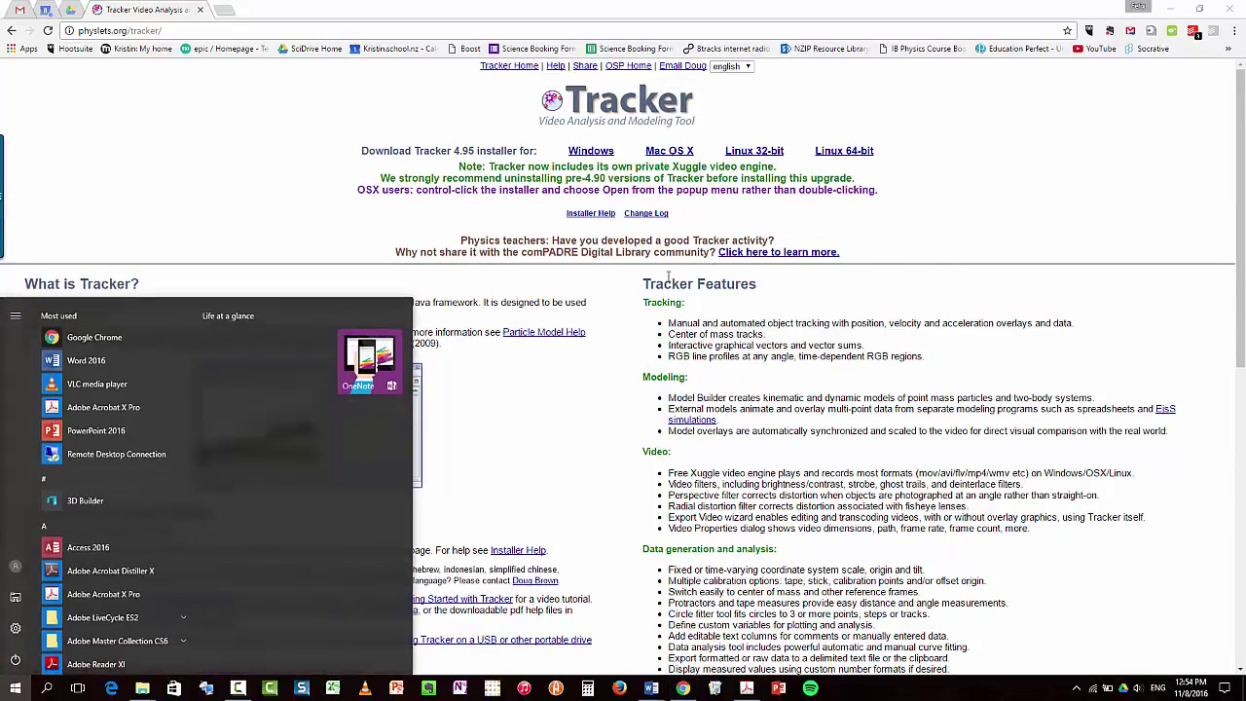
pyautogui.write('tracker')
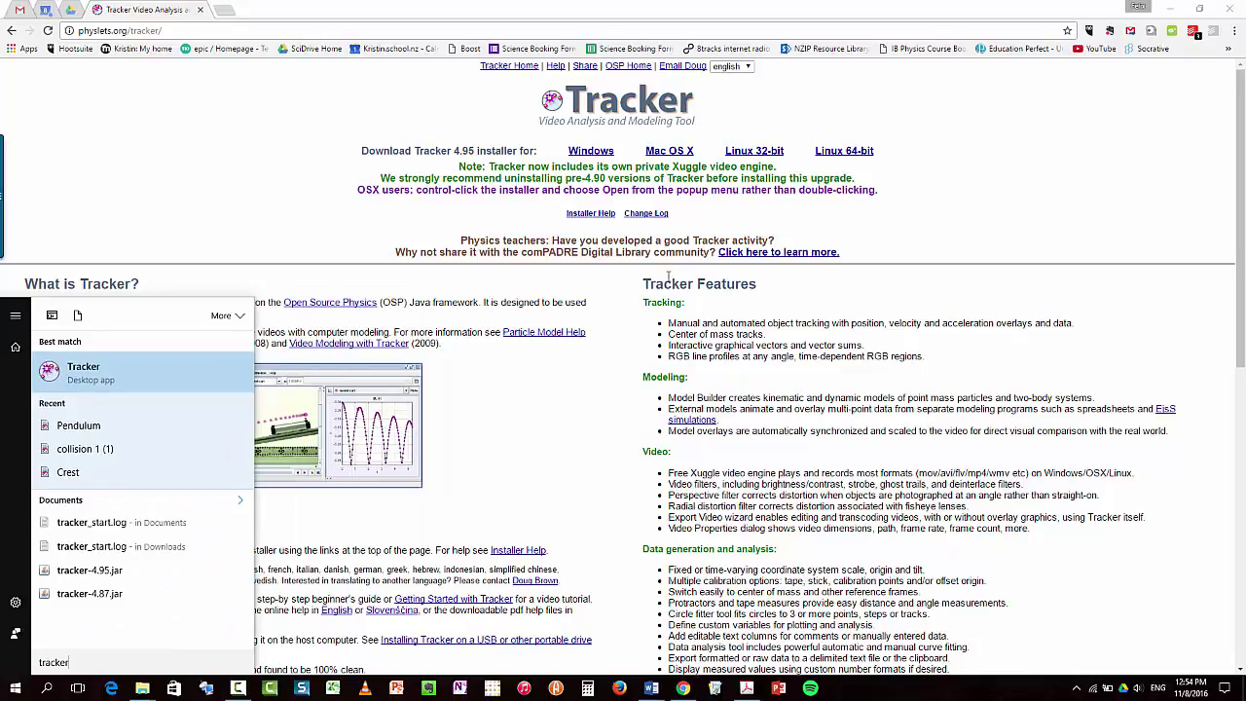
pyautogui.press('Return')
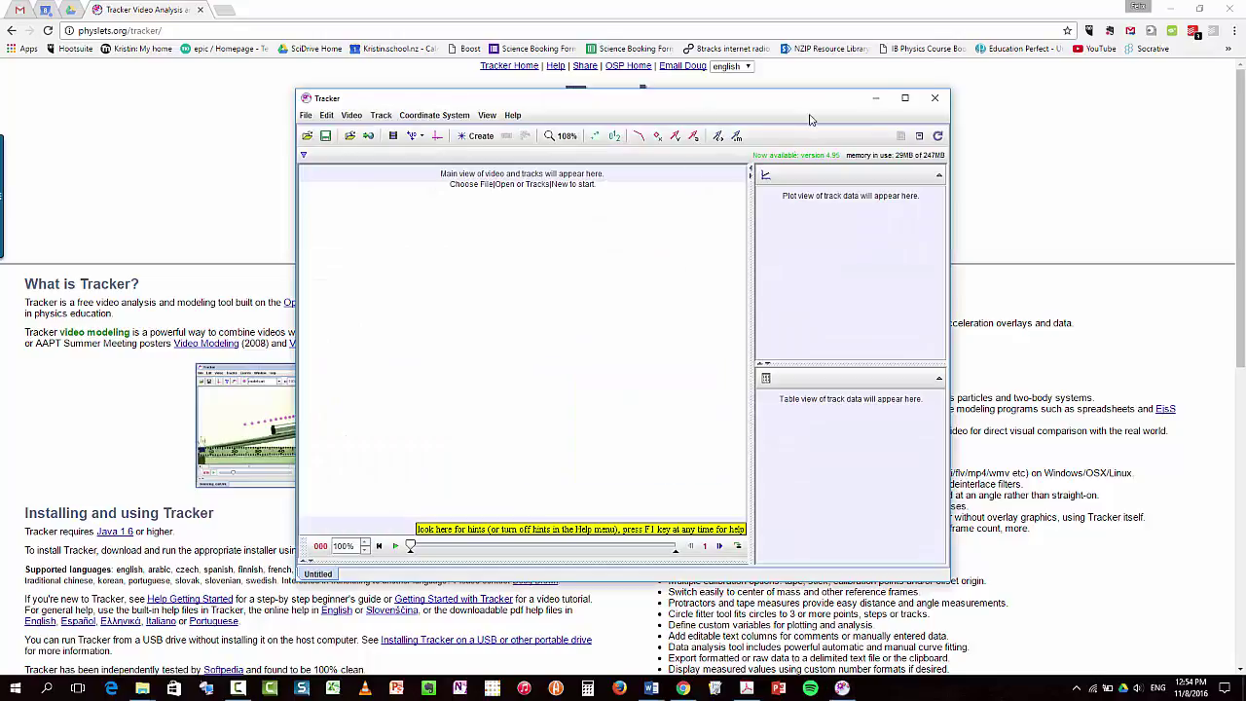
# Minimize the browser, load the "pendulum hd for tracking" video from the desktop into Tracker and play it through.
pyautogui.click(1168, 9)
pyautogui.click(1169, 10)
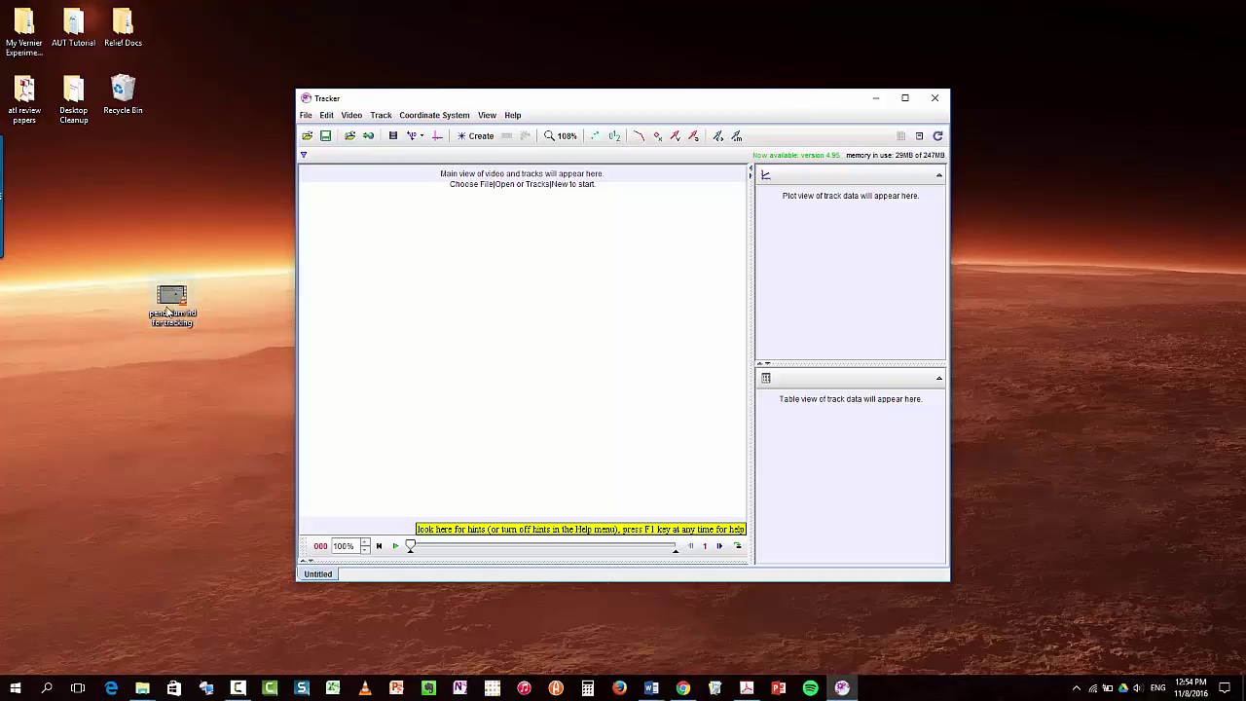
pyautogui.moveTo(168, 312); pyautogui.dragTo(503, 348)
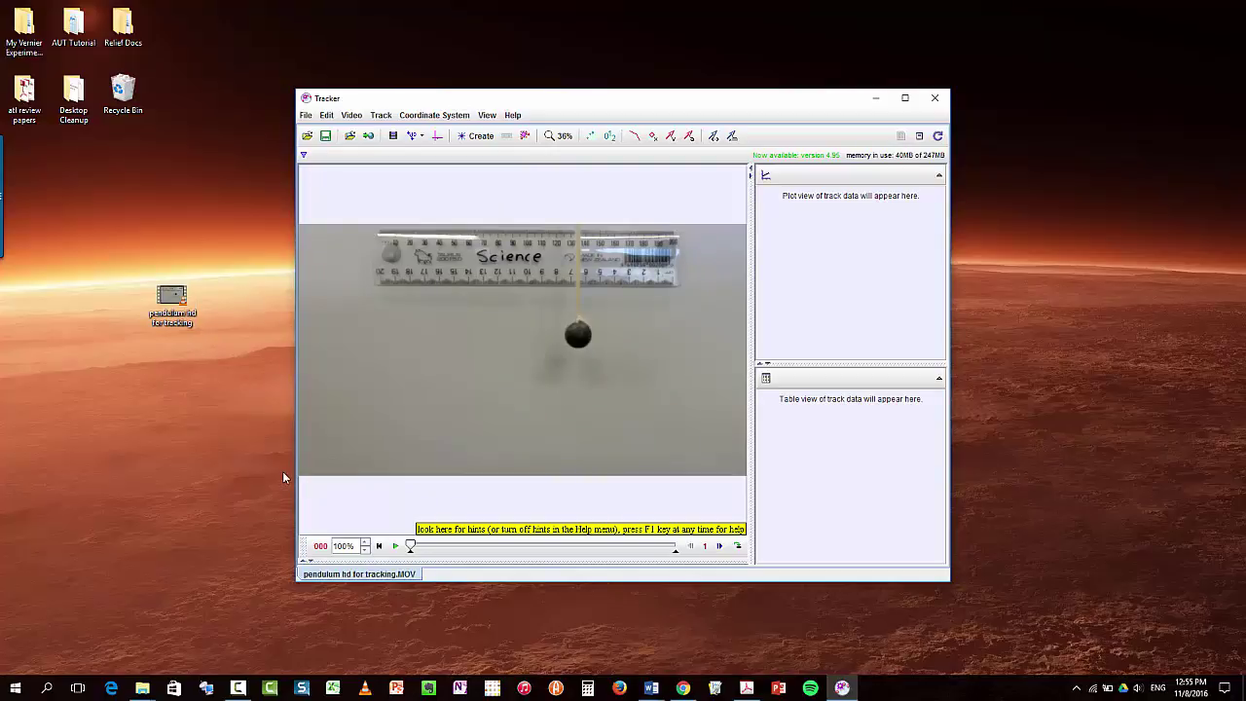
pyautogui.click(395, 546)
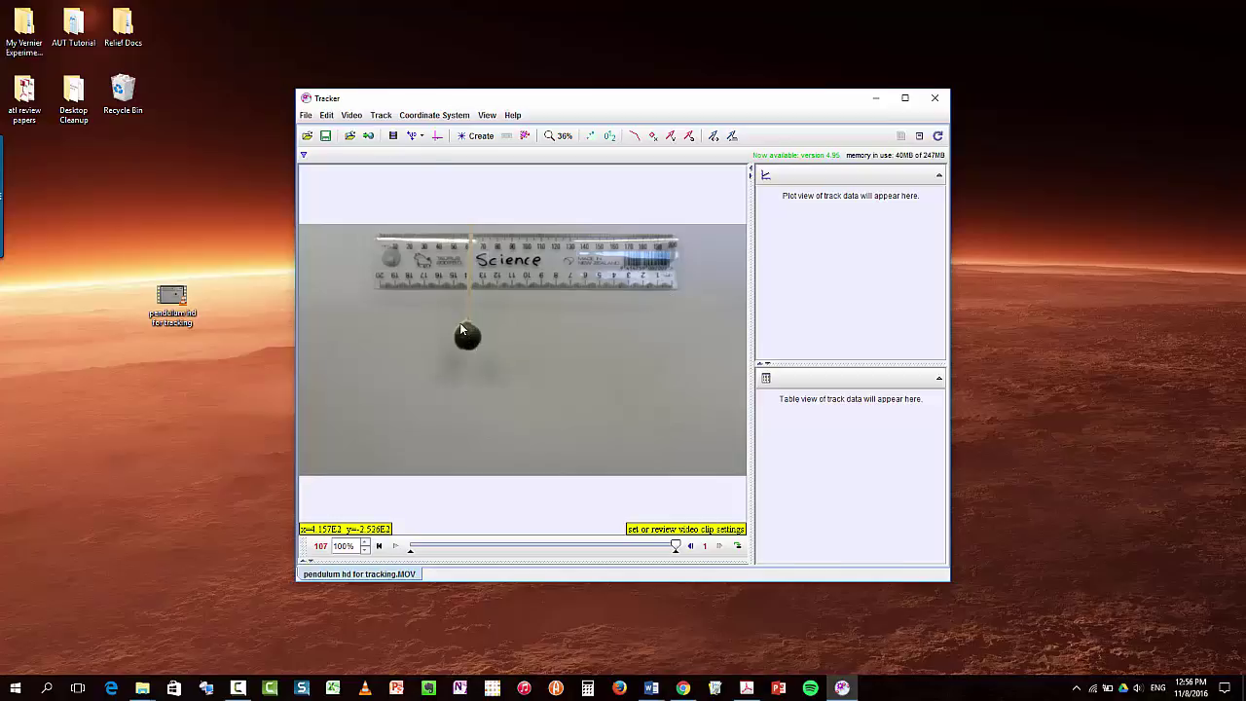
# Review the video's clip settings, including the frame range and frame rate, and accept them.
pyautogui.moveTo(584, 108); pyautogui.dragTo(599, 72)
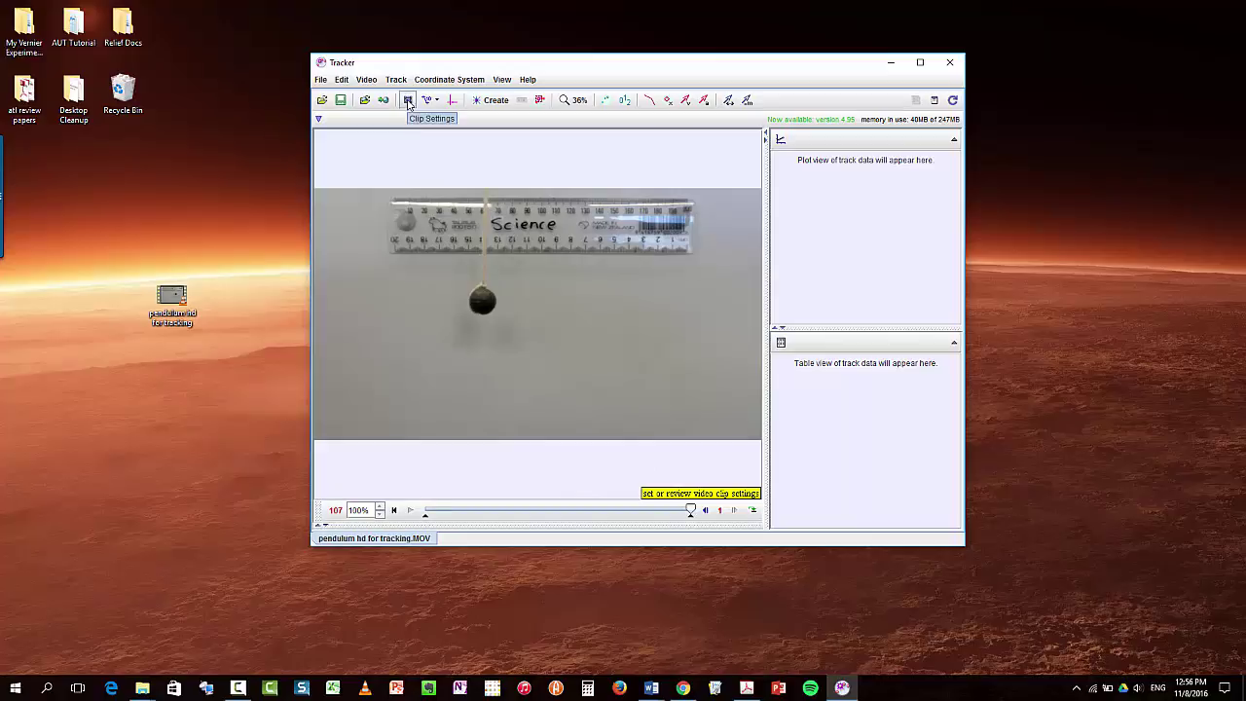
pyautogui.click(408, 101)
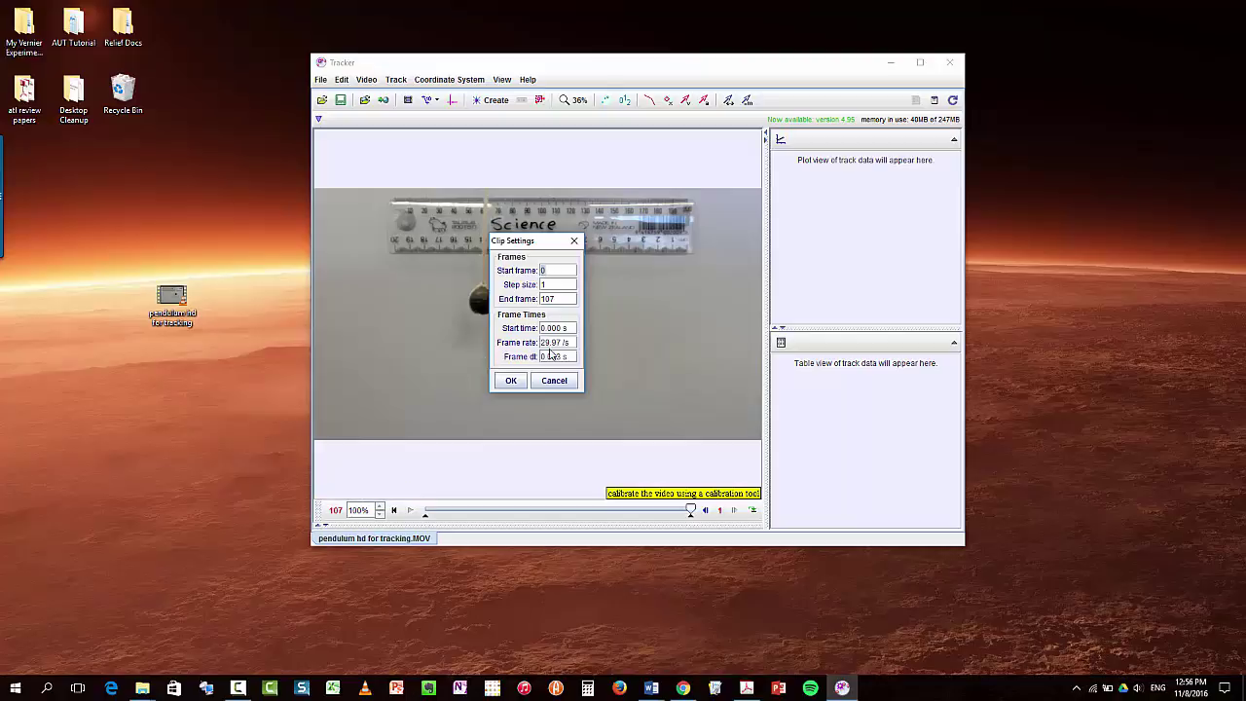
pyautogui.click(510, 381)
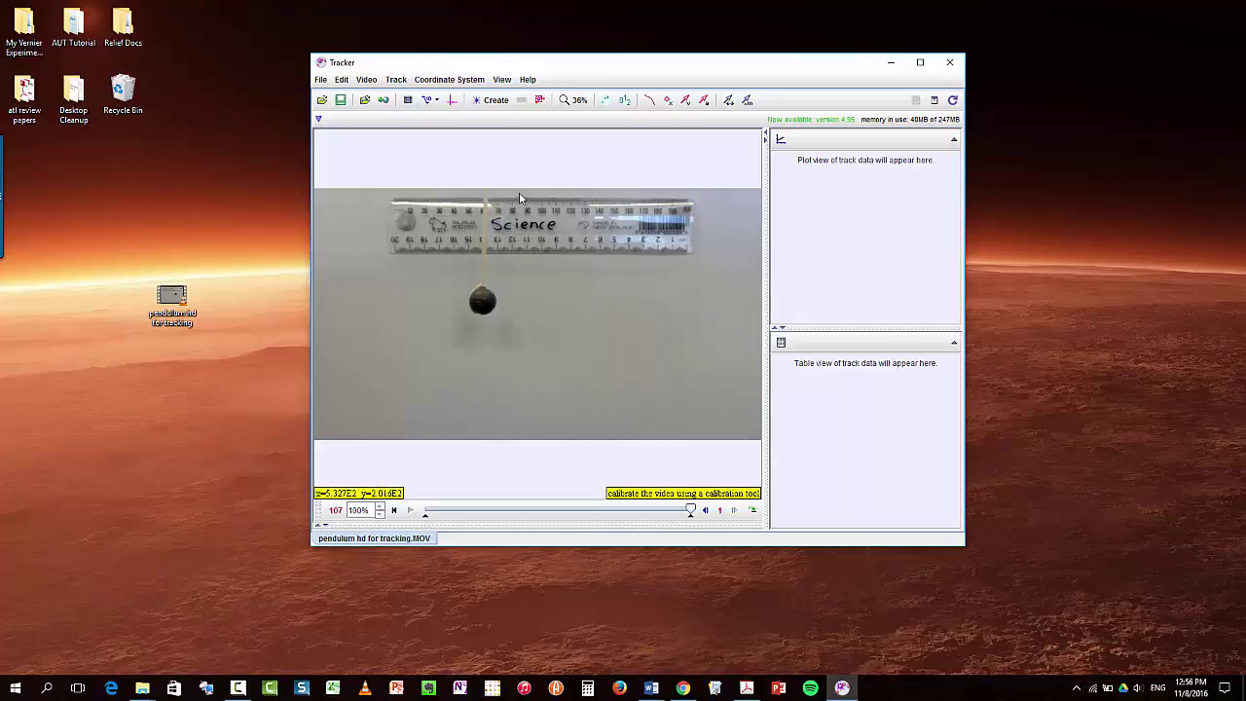
# Maximize Tracker and add a calibration stick spanning the ruler's 0 to 20 cm marks, with its length set to 0.2.
pyautogui.moveTo(579, 67); pyautogui.dragTo(579, 3)
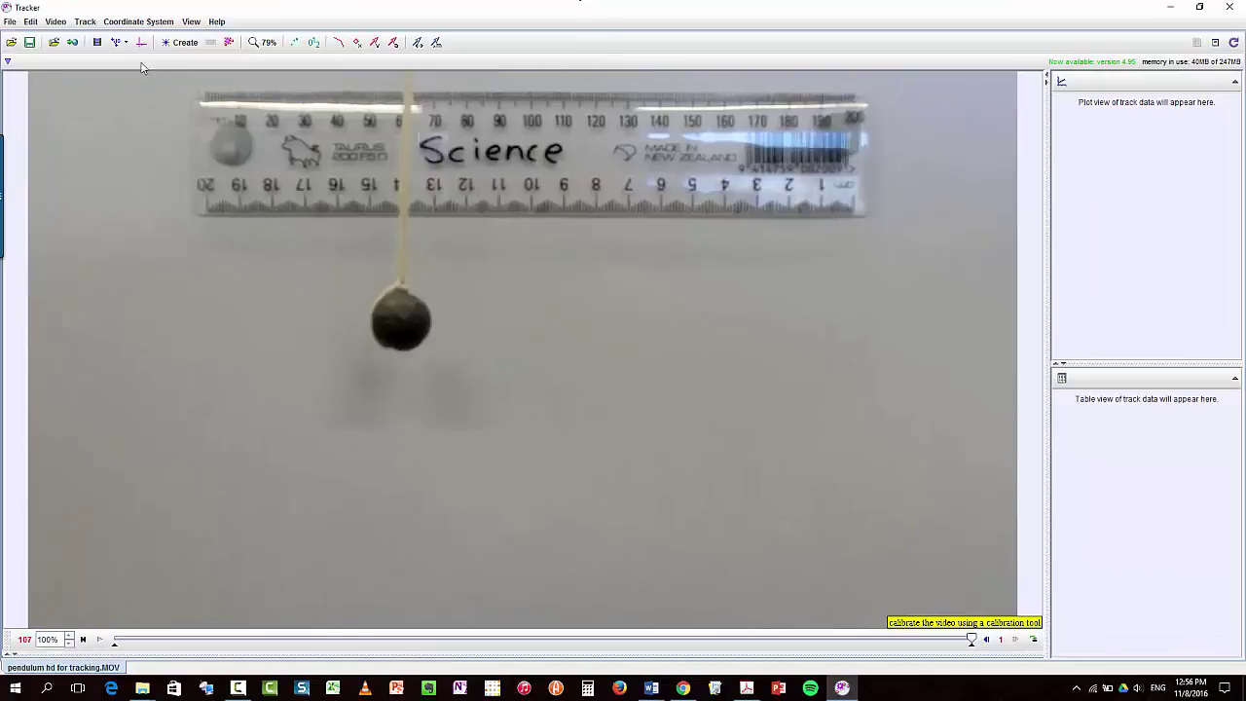
pyautogui.click(117, 41)
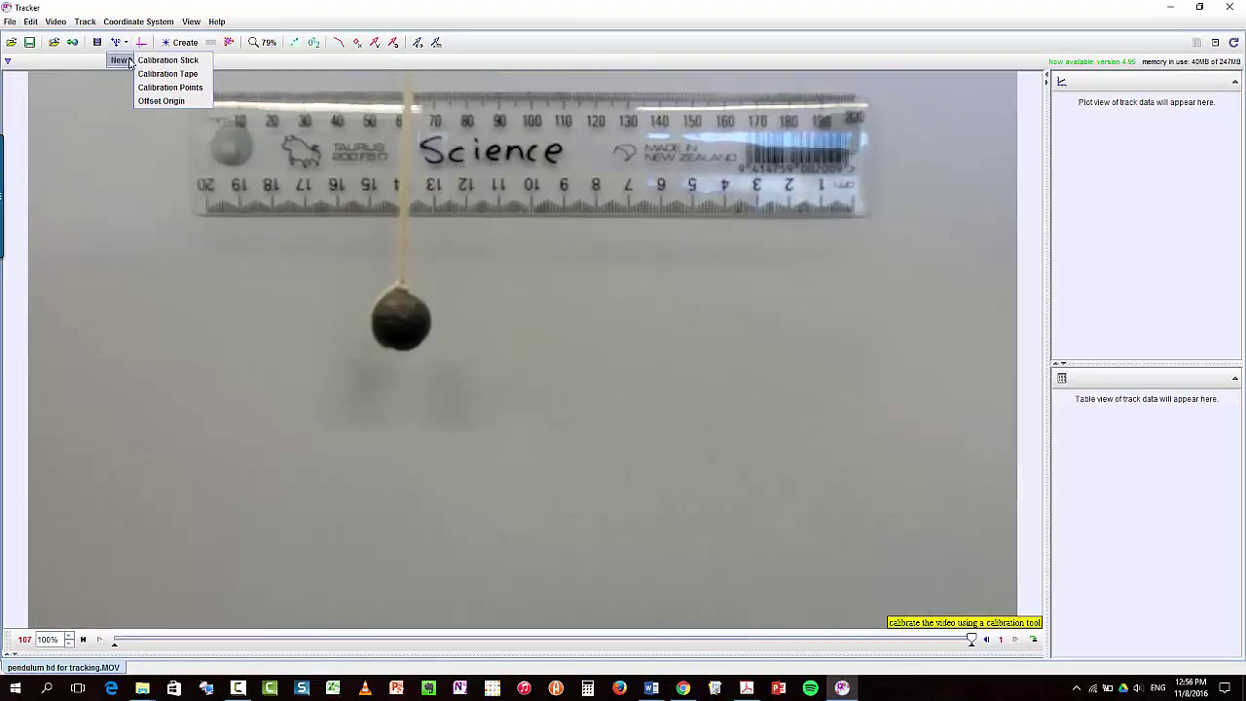
pyautogui.click(159, 61)
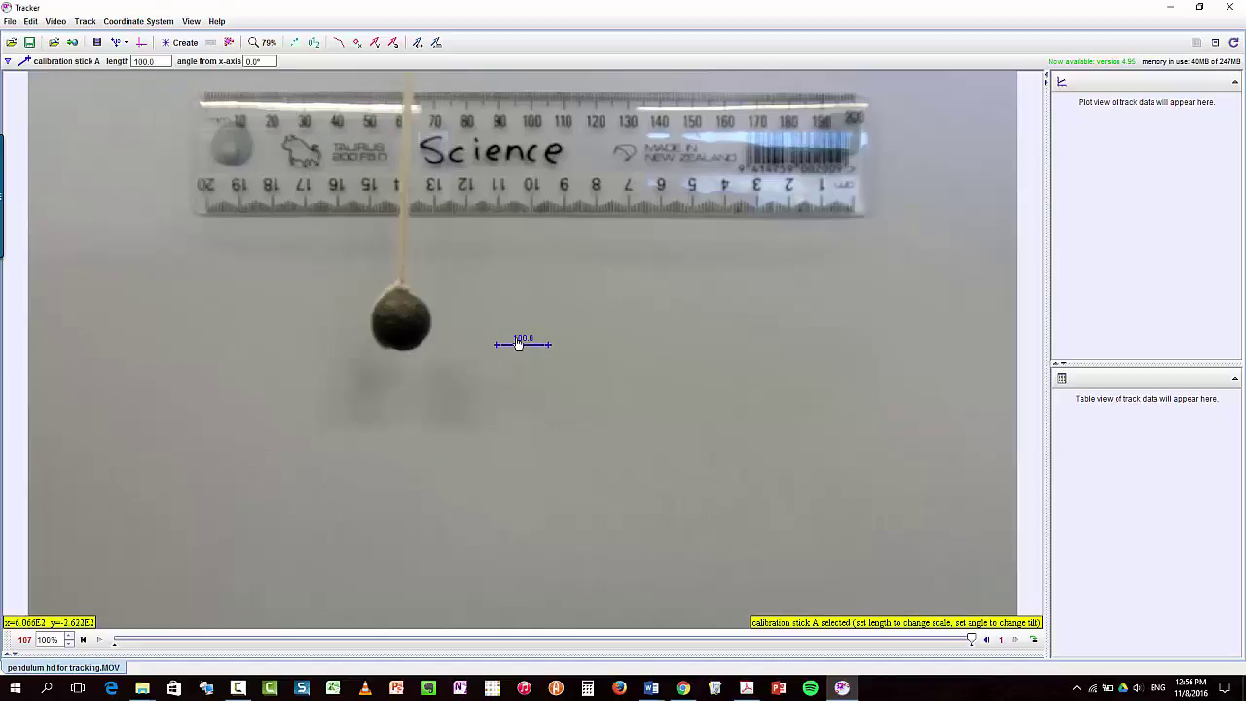
pyautogui.moveTo(524, 345); pyautogui.dragTo(854, 208)
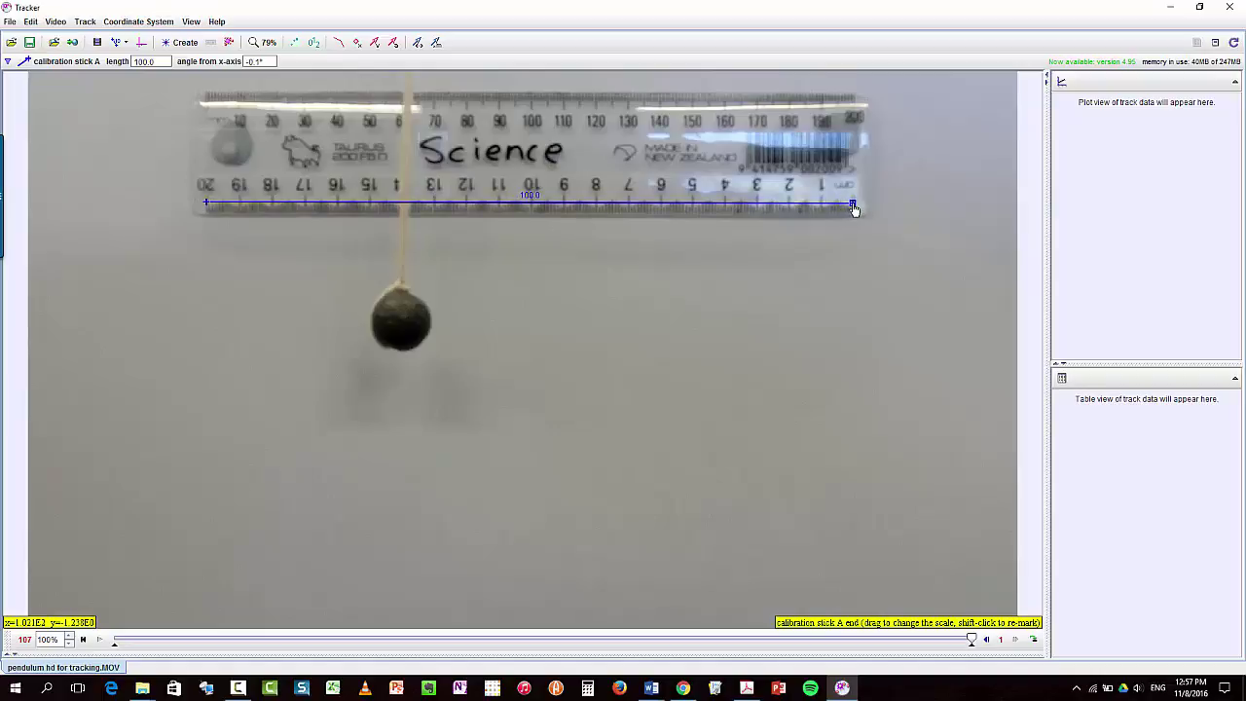
pyautogui.click(527, 190)
pyautogui.write('0.2')
pyautogui.press('Return')
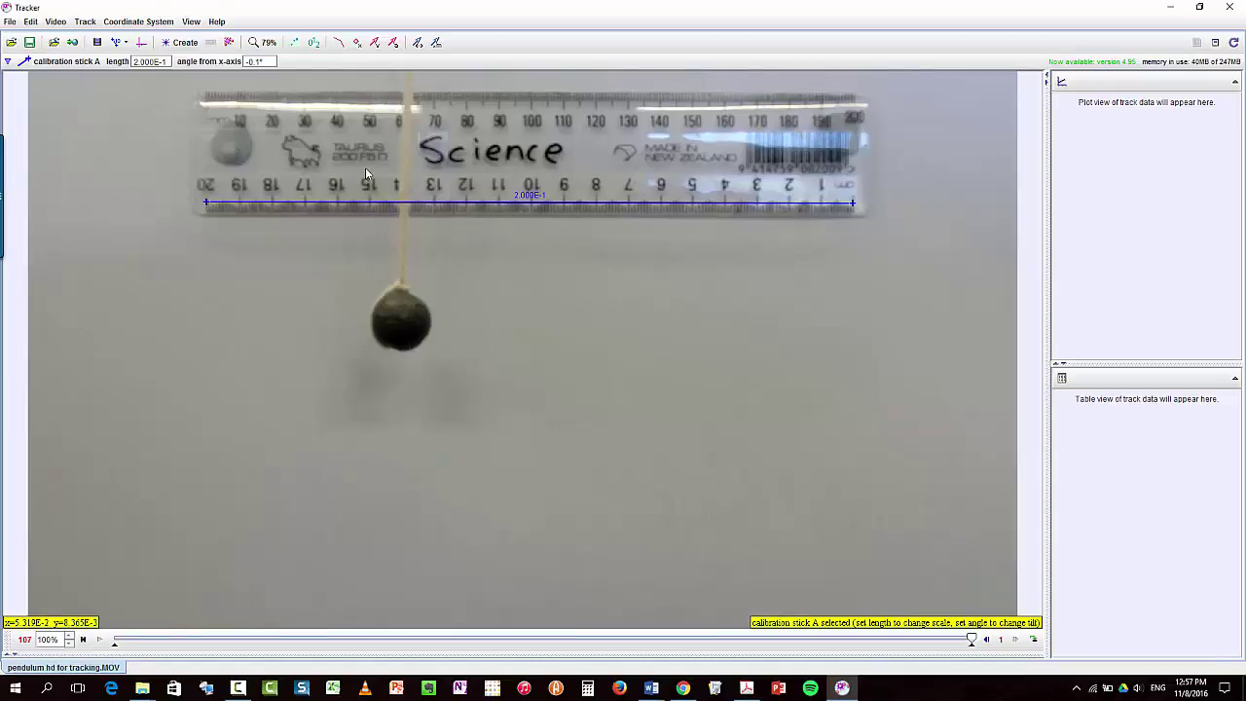
# Create a point mass track and mark an autotracker key frame at frame 0 on the left edge of the pendulum bob.
pyautogui.click(180, 43)
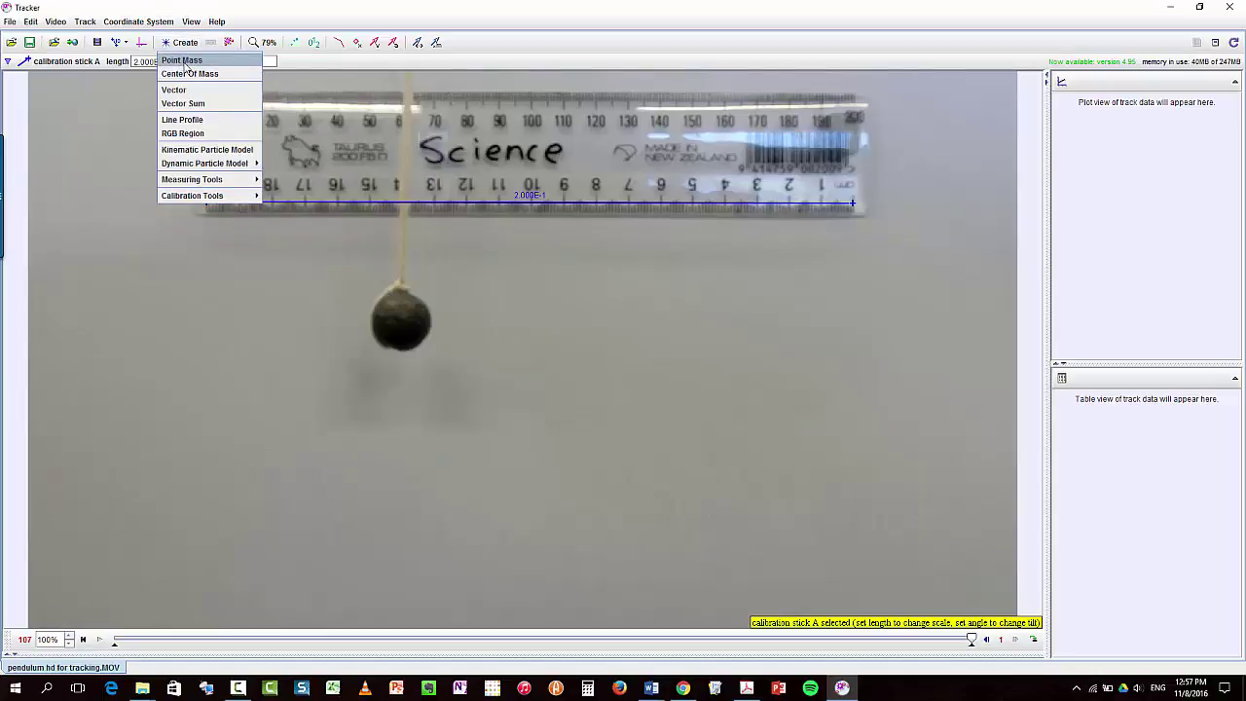
pyautogui.click(181, 60)
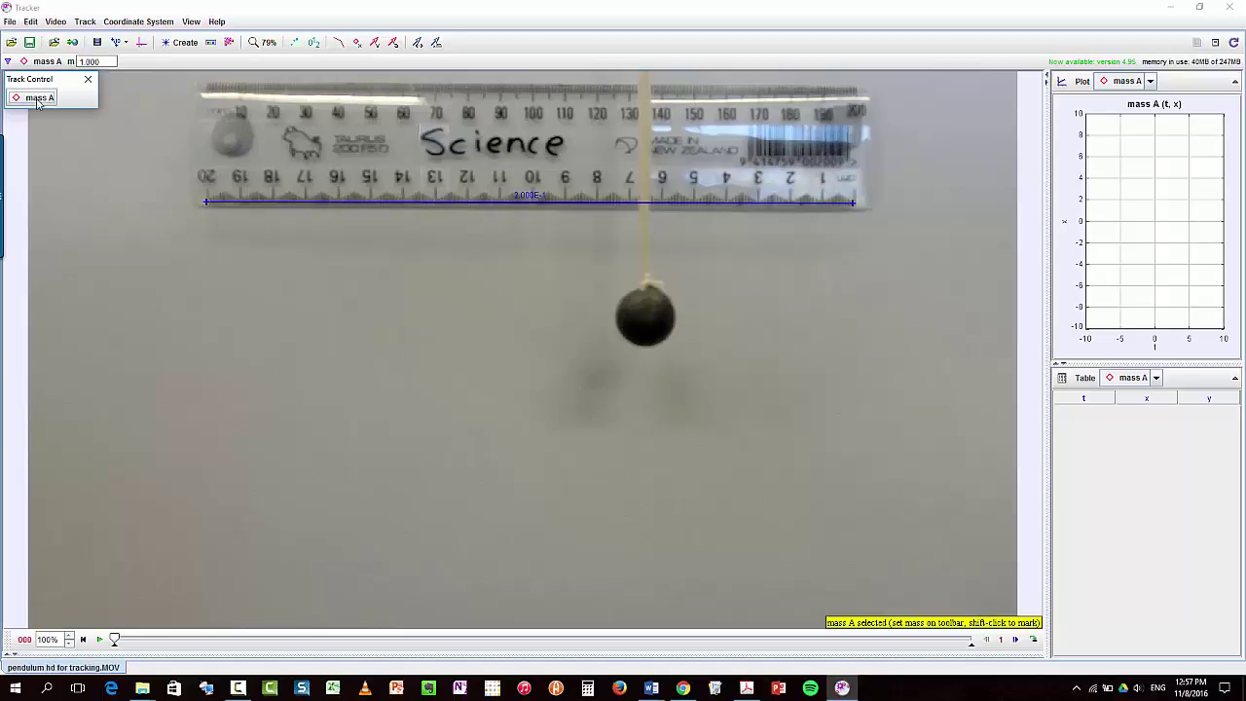
pyautogui.click(601, 348)
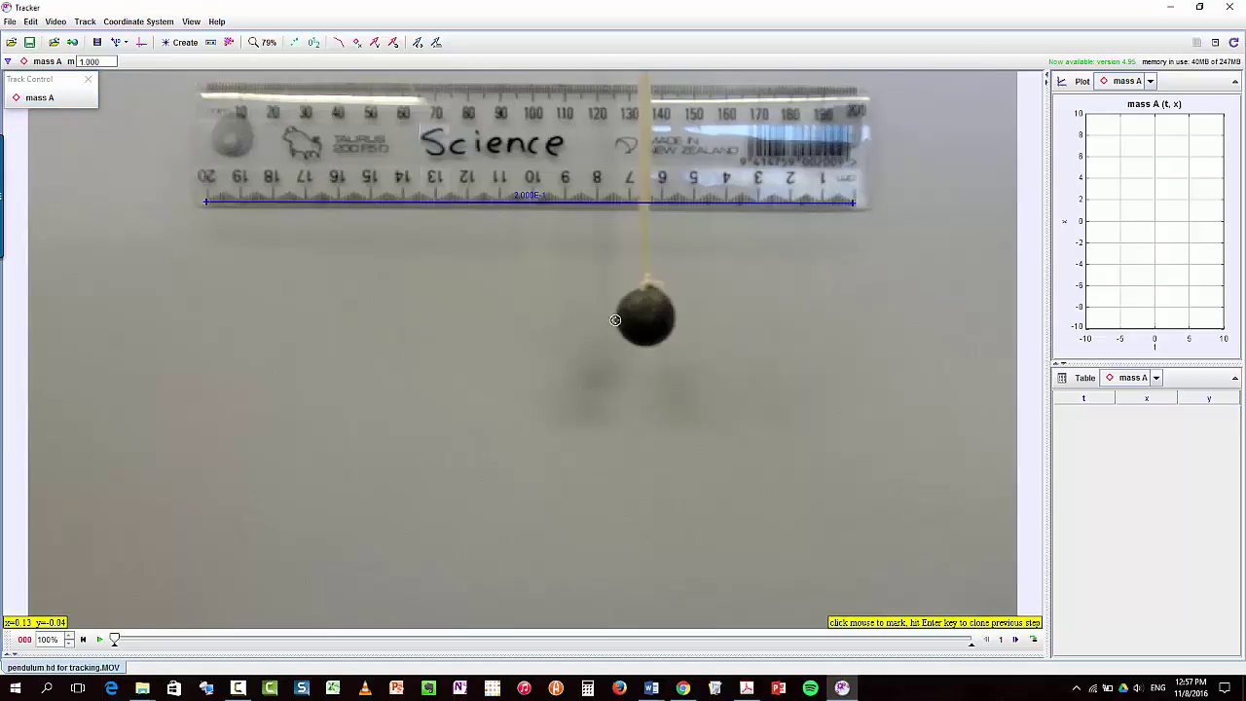
pyautogui.keyDown('ctrl'); pyautogui.keyDown('shift'); pyautogui.click(615, 319); pyautogui.keyUp('shift'); pyautogui.keyUp('ctrl')
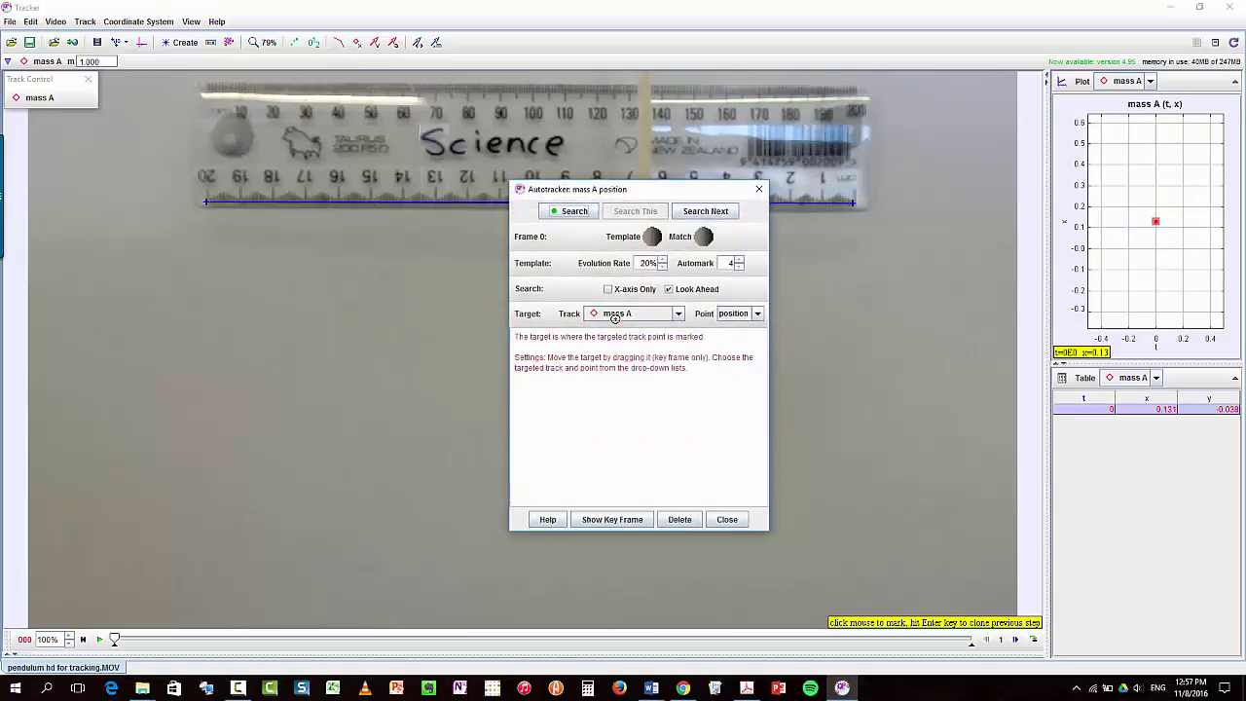
# Move the Autotracker window clear of the bob, autotrack mass A through the clip to frame 107 and close the window.
pyautogui.moveTo(666, 195); pyautogui.dragTo(382, 161)
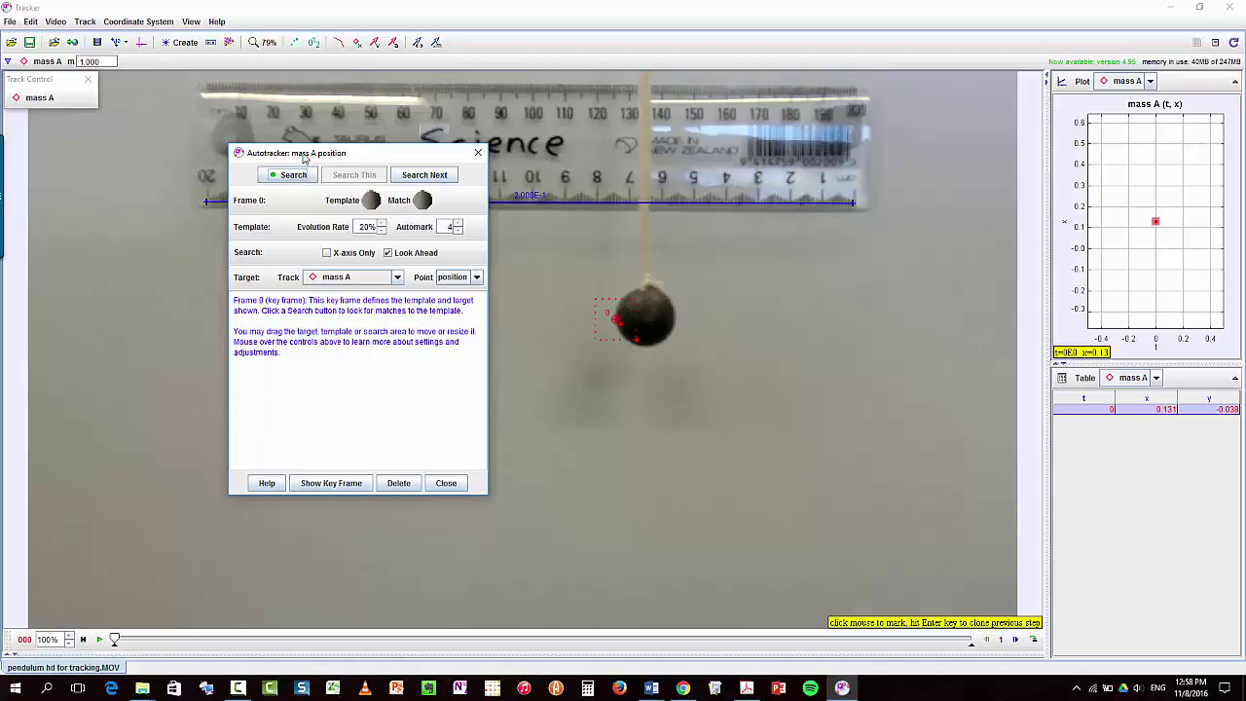
pyautogui.moveTo(304, 158); pyautogui.dragTo(84, 137)
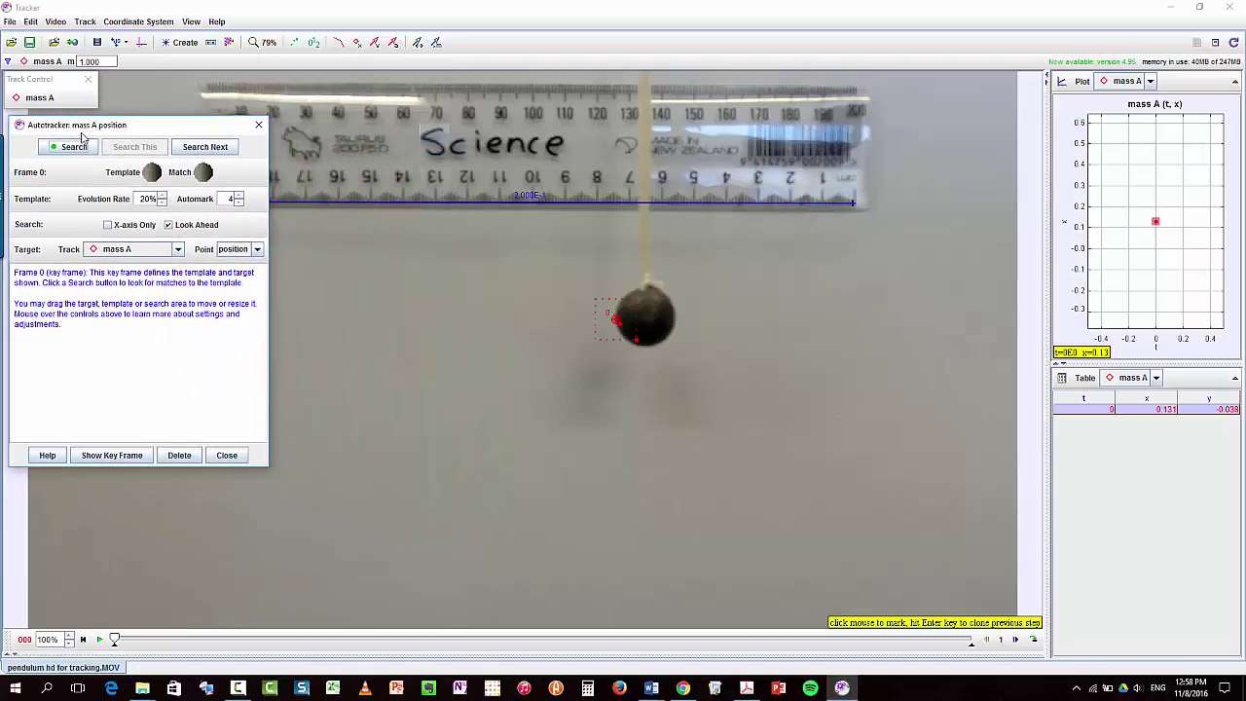
pyautogui.click(78, 146)
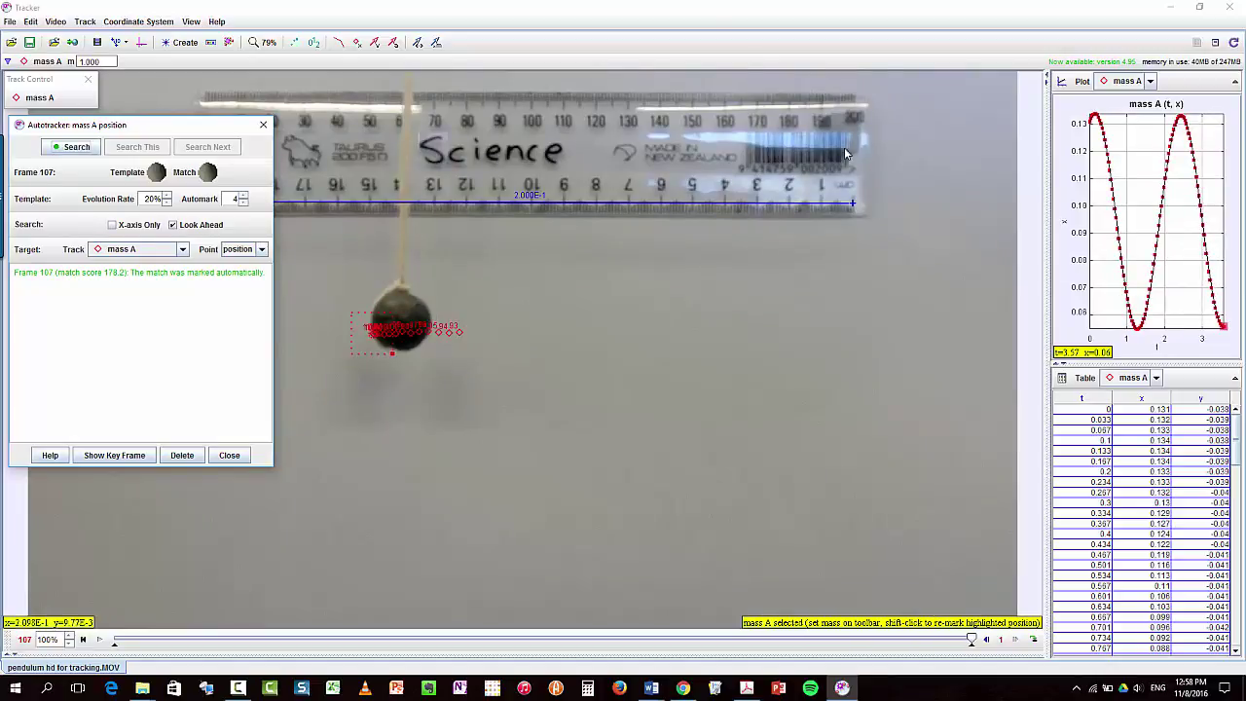
pyautogui.click(263, 125)
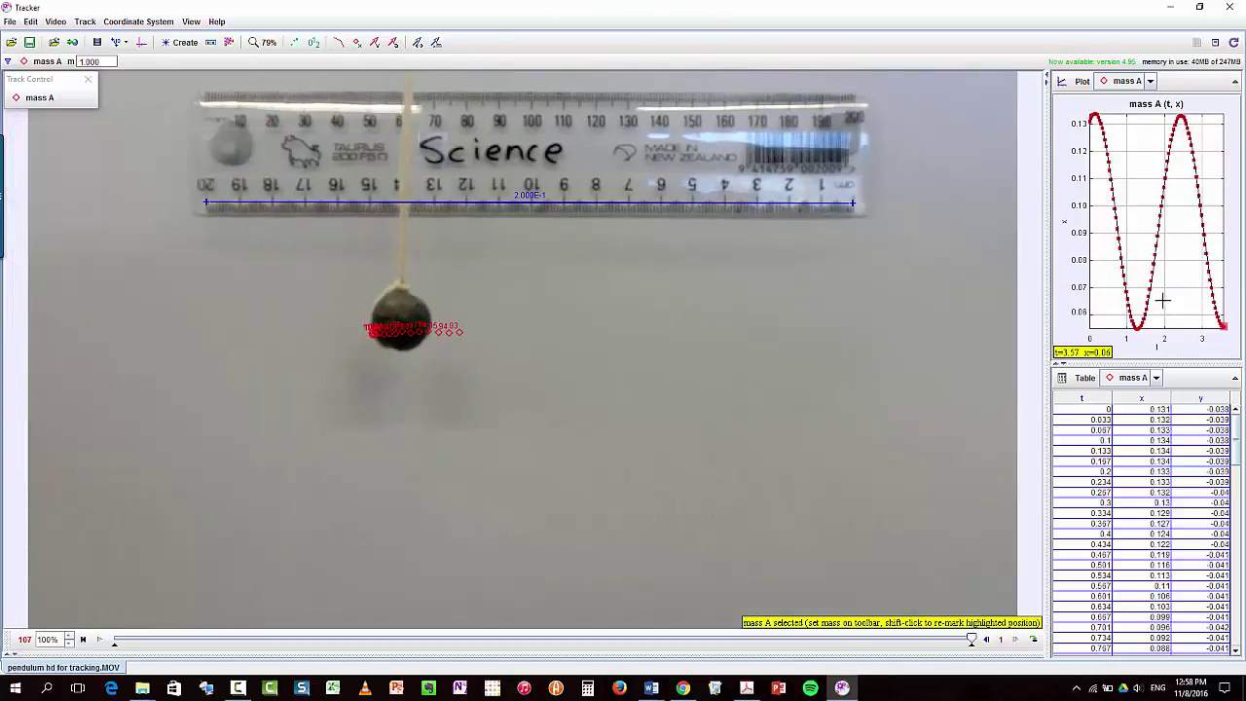
# Widen the plot and table views of mass A and replay the tracked clip from the start, pausing partway.
pyautogui.moveTo(1048, 302); pyautogui.dragTo(735, 316)
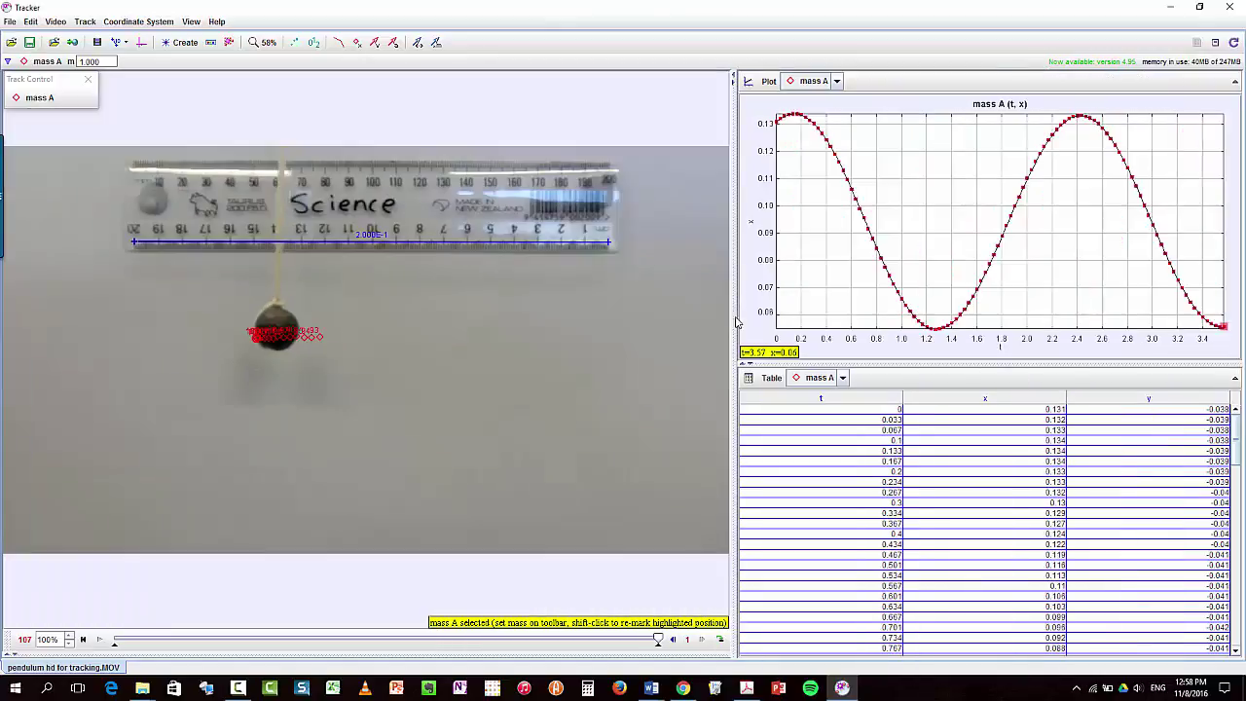
pyautogui.click(83, 640)
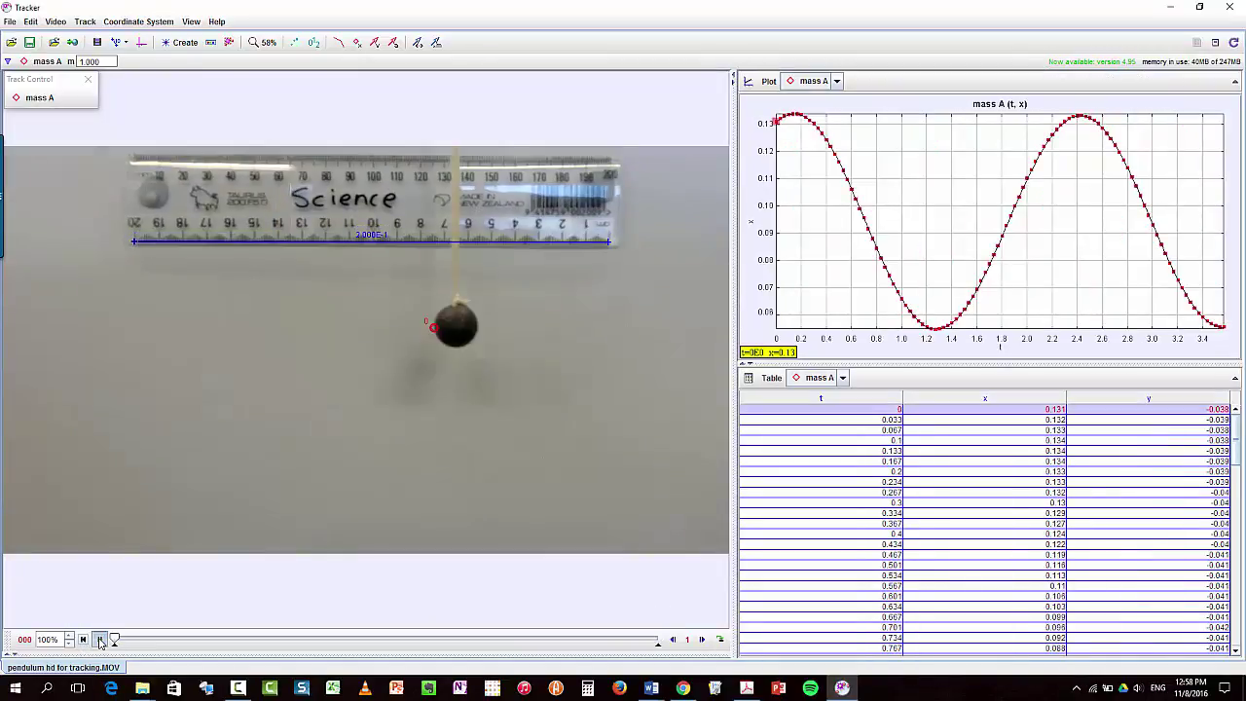
pyautogui.click(99, 640)
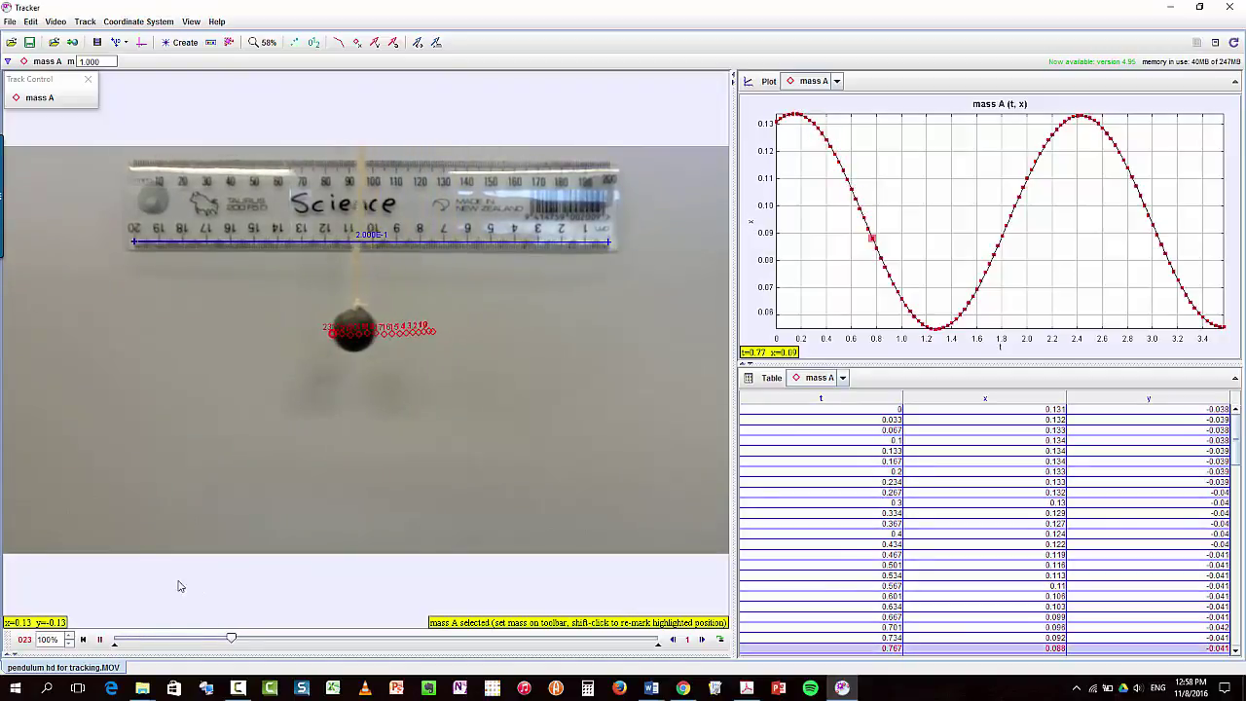
pyautogui.click(99, 640)
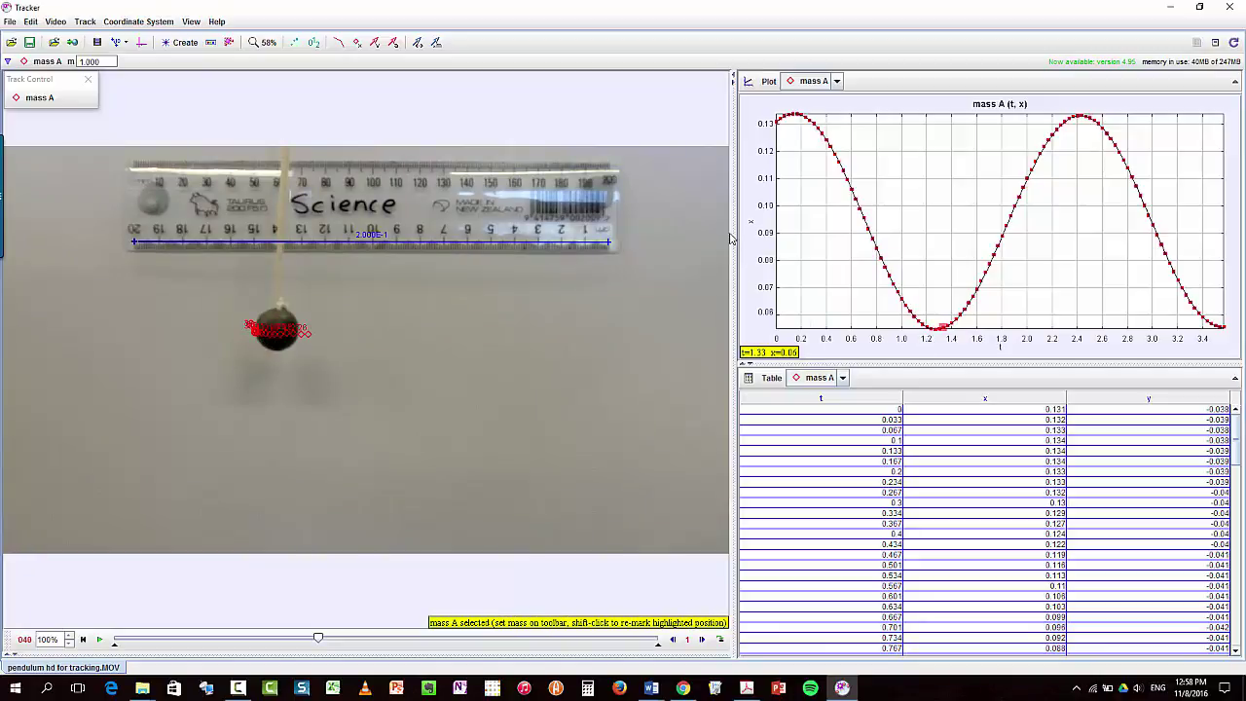
pyautogui.click(99, 639)
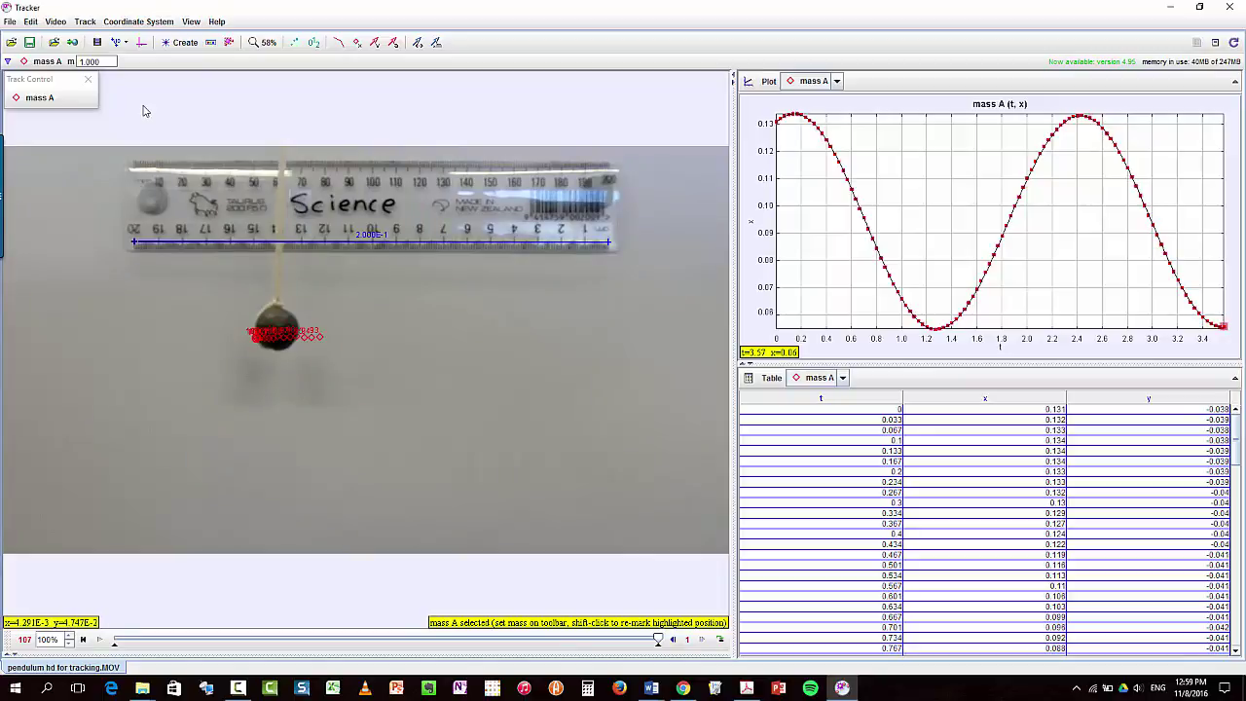
# Show the coordinate axes and move their origin to the bob's height, at about pixel position x 1000, y 500.
pyautogui.click(139, 45)
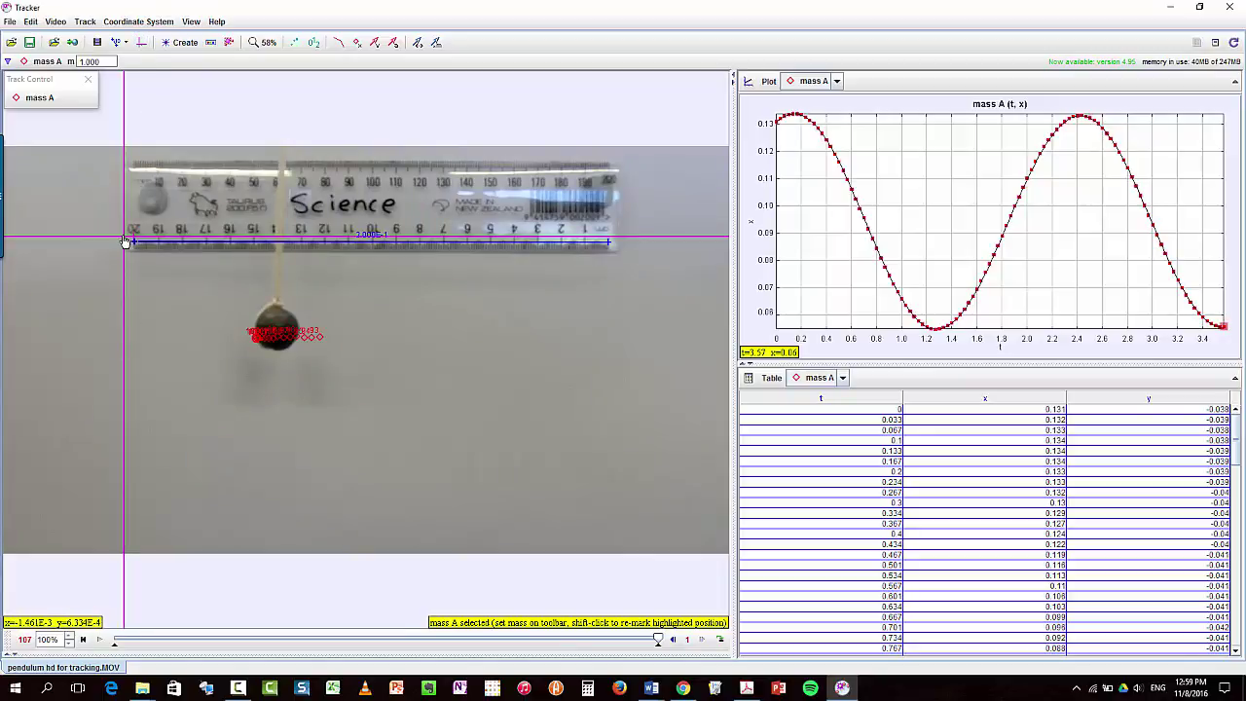
pyautogui.moveTo(149, 263); pyautogui.dragTo(380, 335)
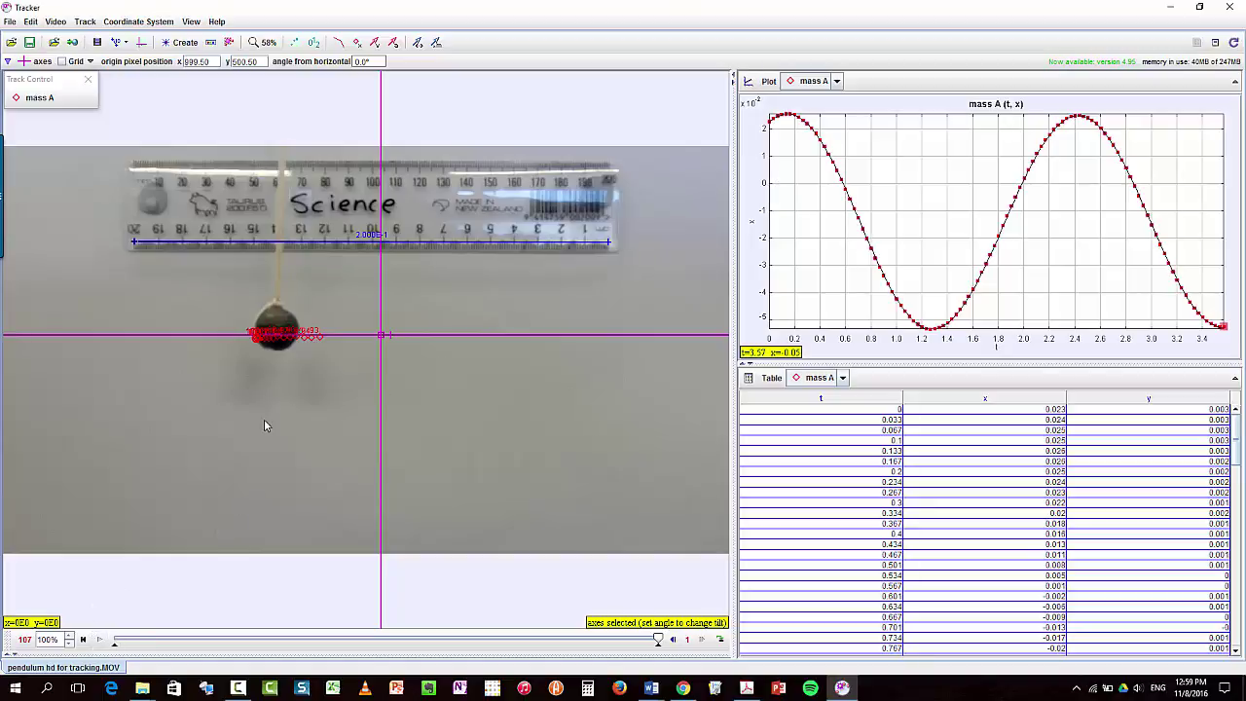
# Go to frame 88 and shift the axes origin until mass A's x curve is centred on zero, at about pixel position x 908, y 494.
pyautogui.moveTo(153, 648)
pyautogui.mouseDown()
pyautogui.moveTo(662, 640)
pyautogui.moveTo(538, 643)
pyautogui.moveTo(563, 638)
pyautogui.mouseUp()
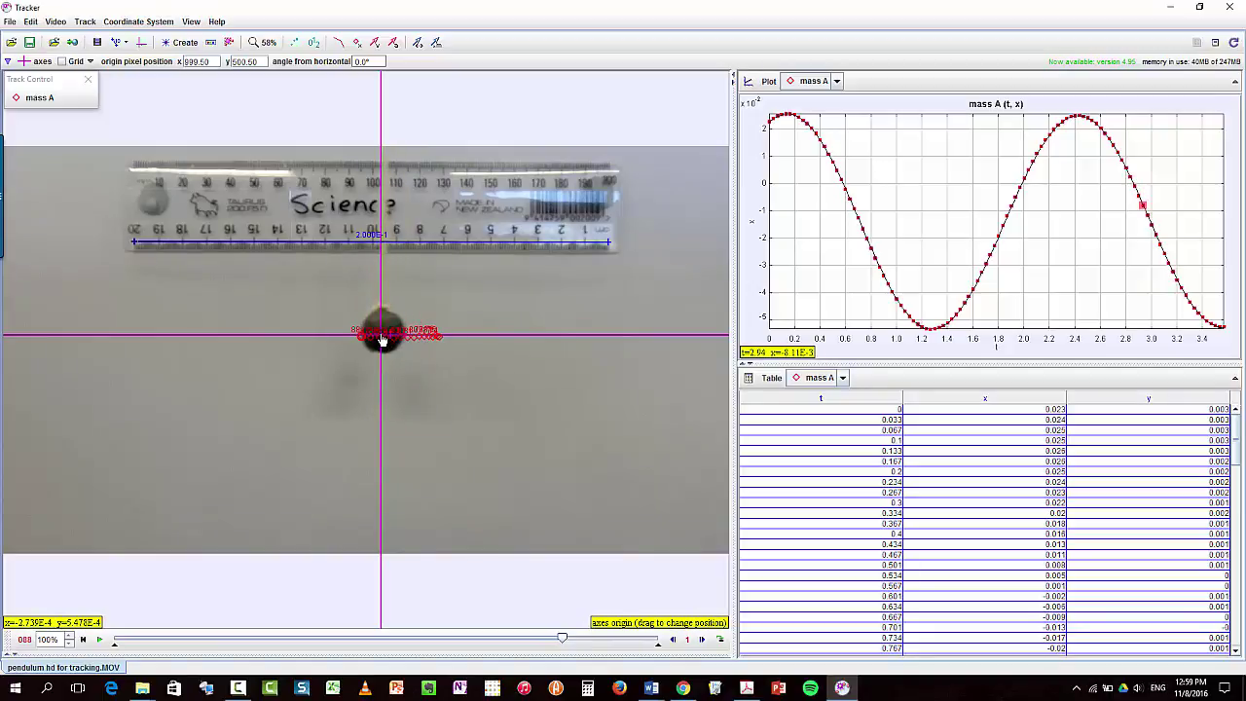
pyautogui.moveTo(380, 343)
pyautogui.mouseDown()
pyautogui.moveTo(394, 361)
pyautogui.moveTo(386, 344)
pyautogui.mouseUp()
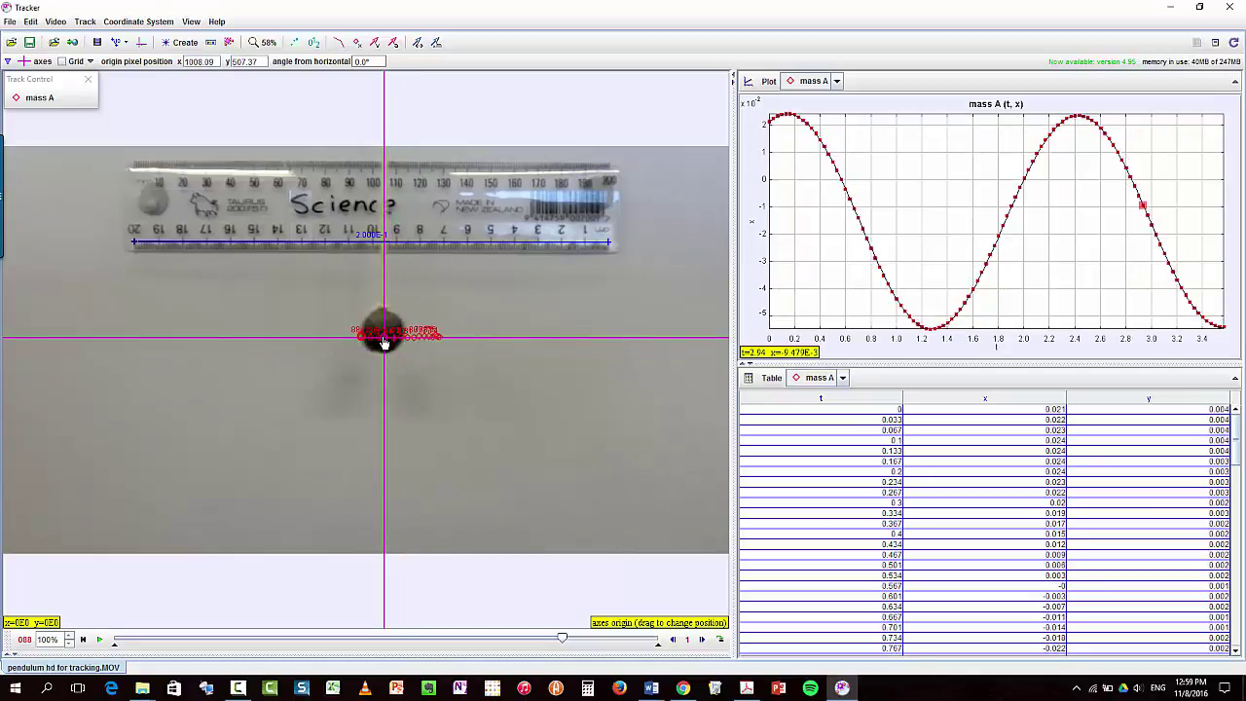
pyautogui.moveTo(387, 343); pyautogui.dragTo(316, 340)
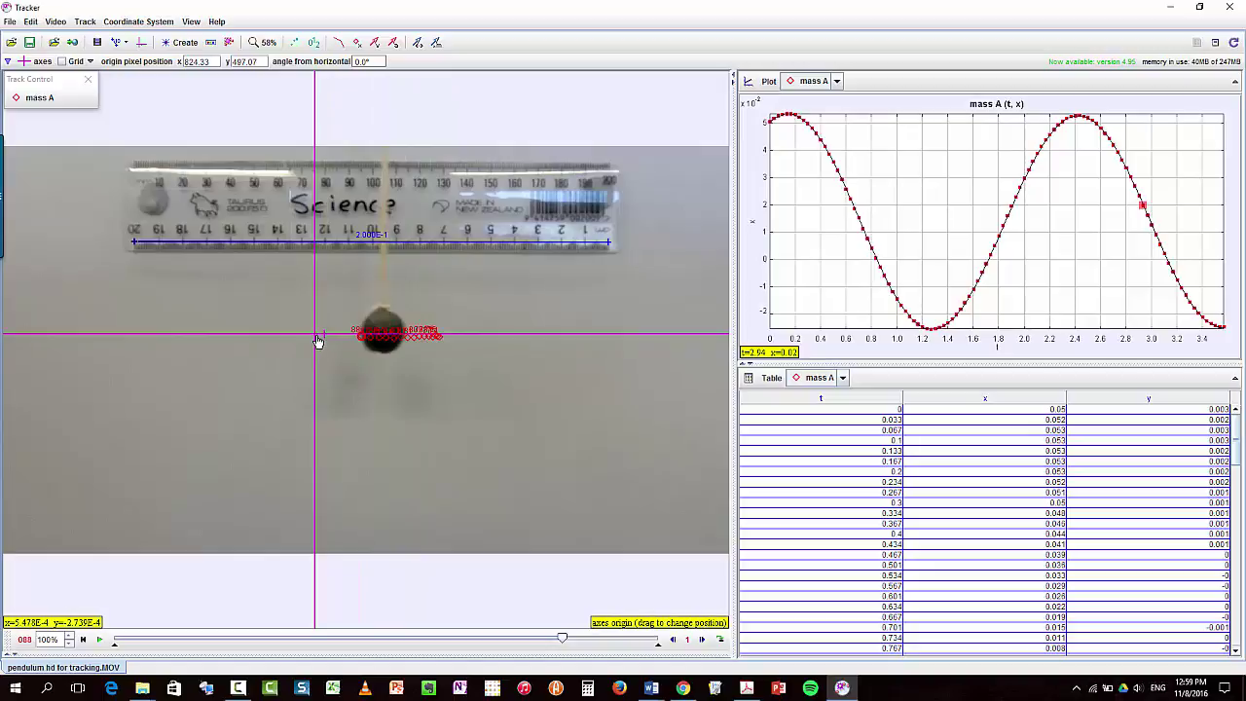
pyautogui.moveTo(319, 339); pyautogui.dragTo(343, 339)
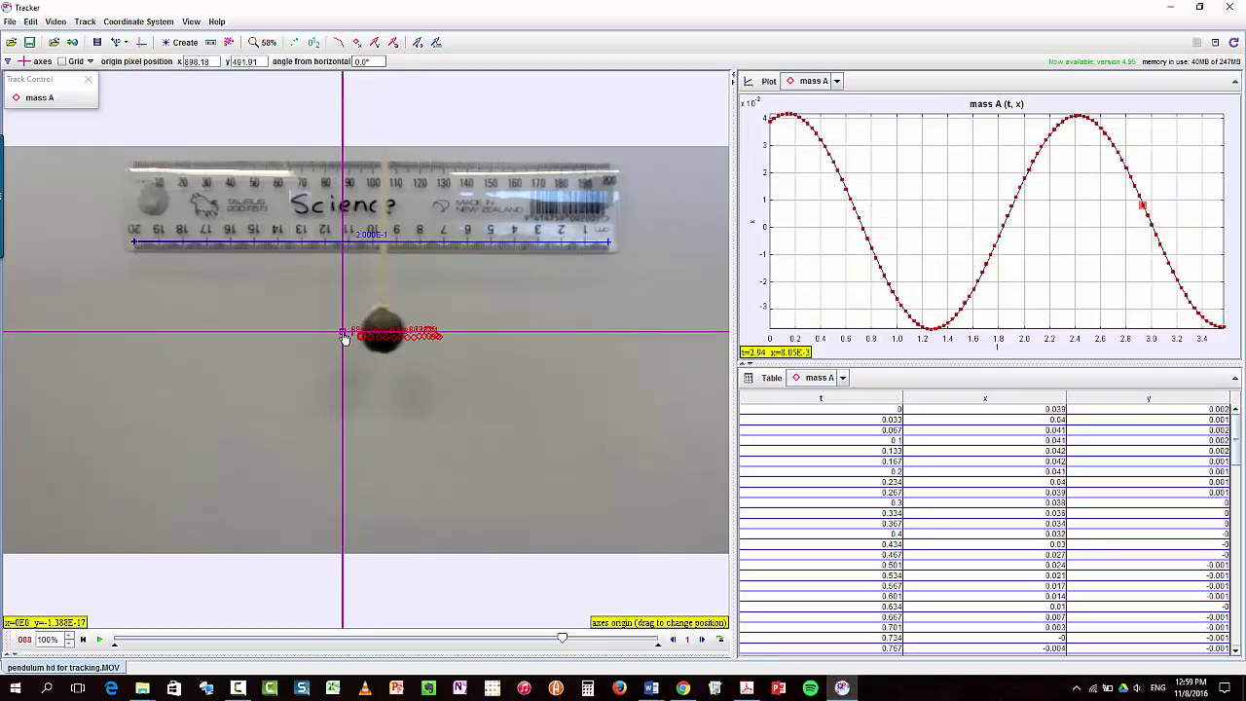
pyautogui.moveTo(342, 337); pyautogui.dragTo(346, 335)
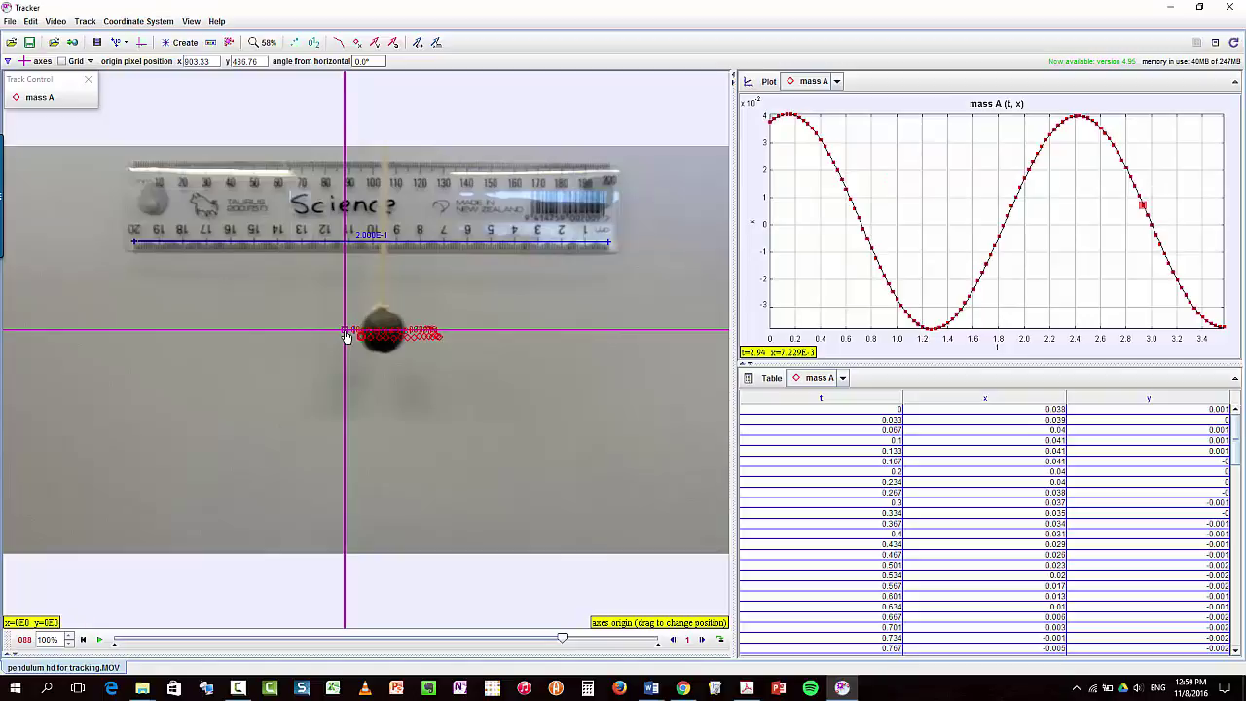
pyautogui.moveTo(346, 337); pyautogui.dragTo(348, 339)
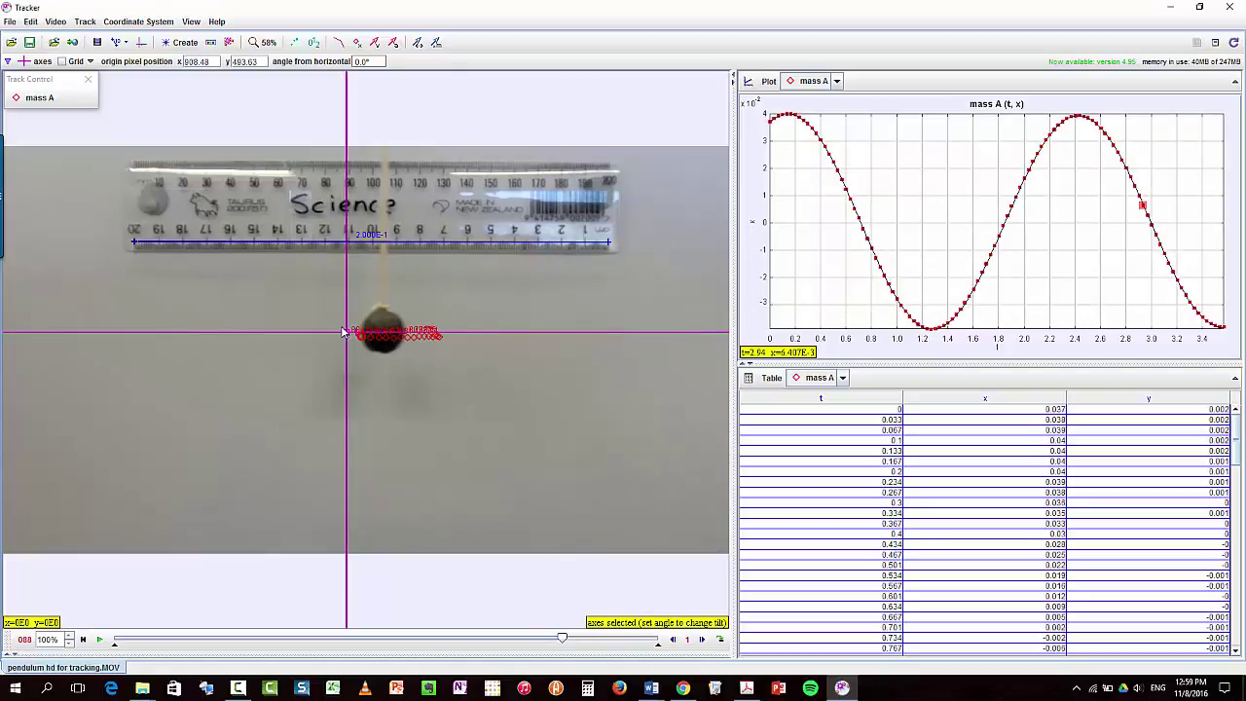
pyautogui.moveTo(345, 337); pyautogui.dragTo(346, 341)
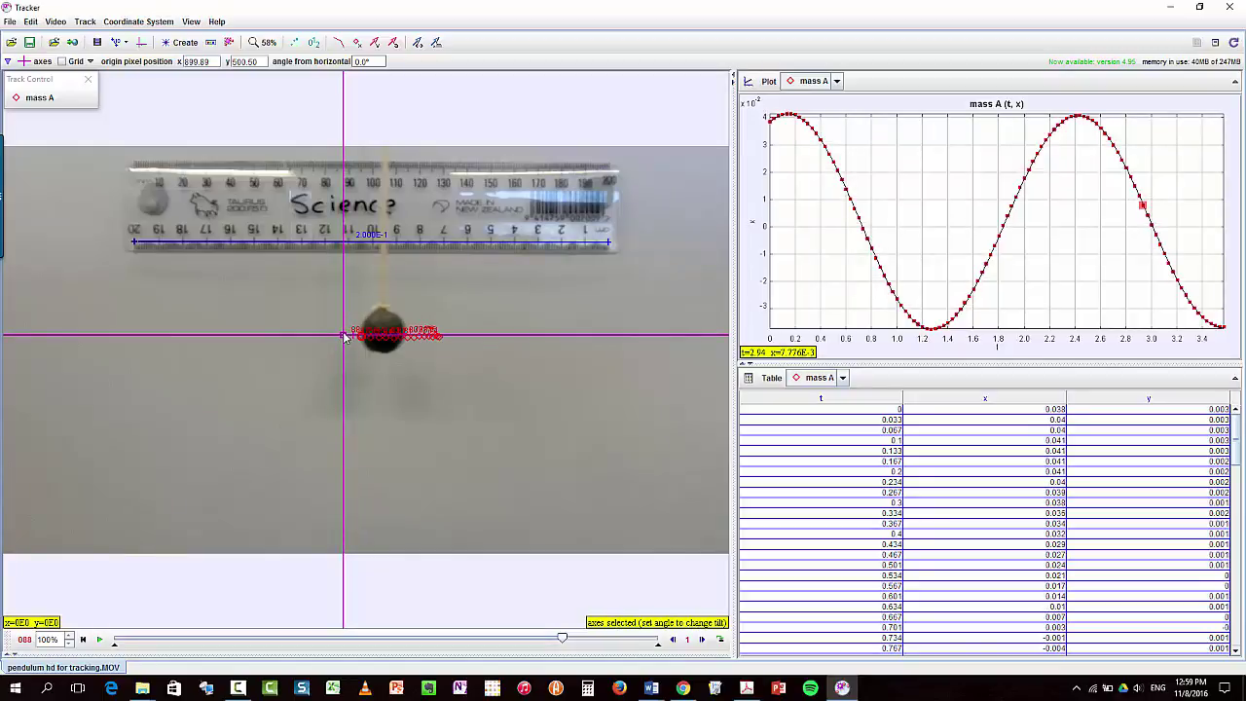
pyautogui.hotkey('ctrl', 'z')
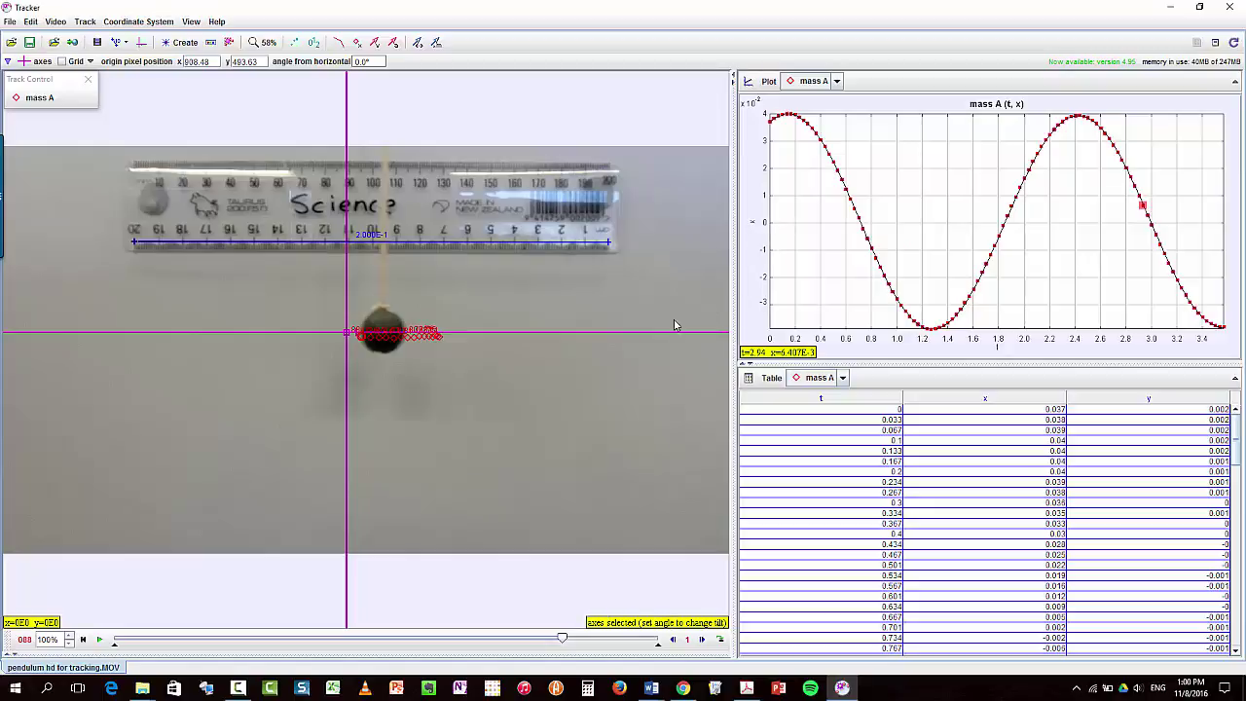
# Close the Track Control window and show three plots of mass A filling the whole window, with the video and table hidden.
pyautogui.click(735, 78)
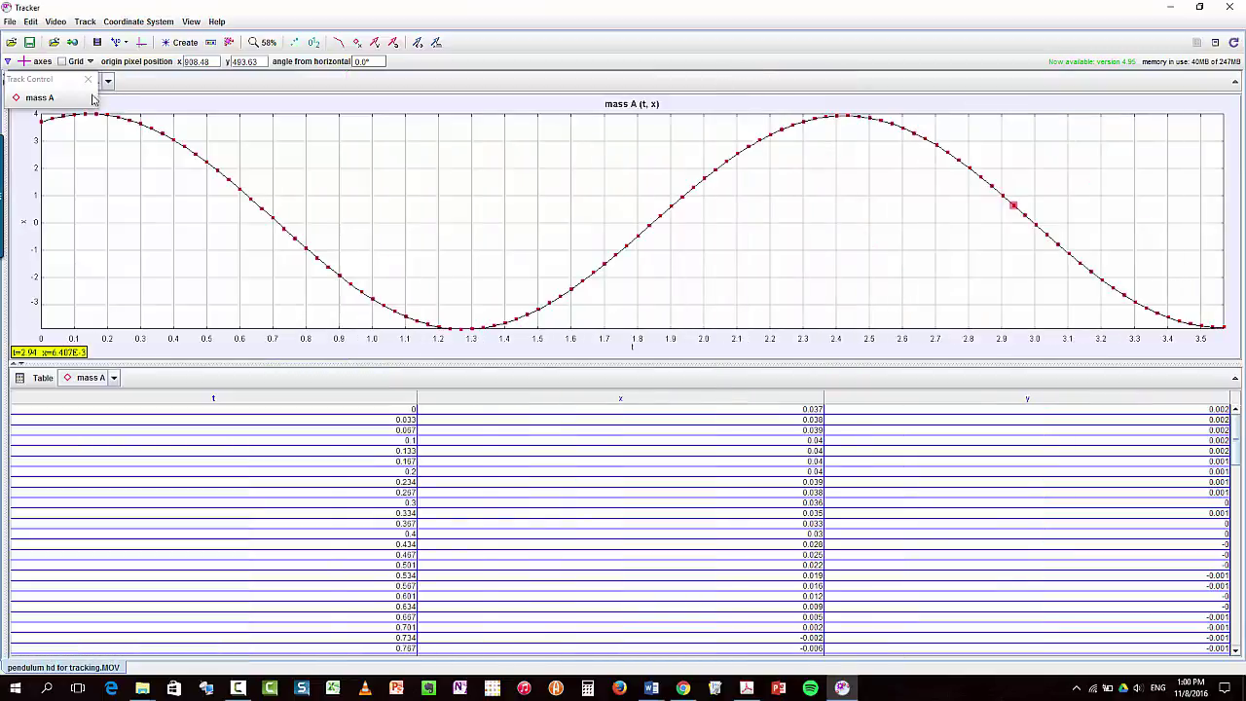
pyautogui.moveTo(71, 84); pyautogui.dragTo(118, 145)
pyautogui.click(136, 143)
pyautogui.click(40, 81)
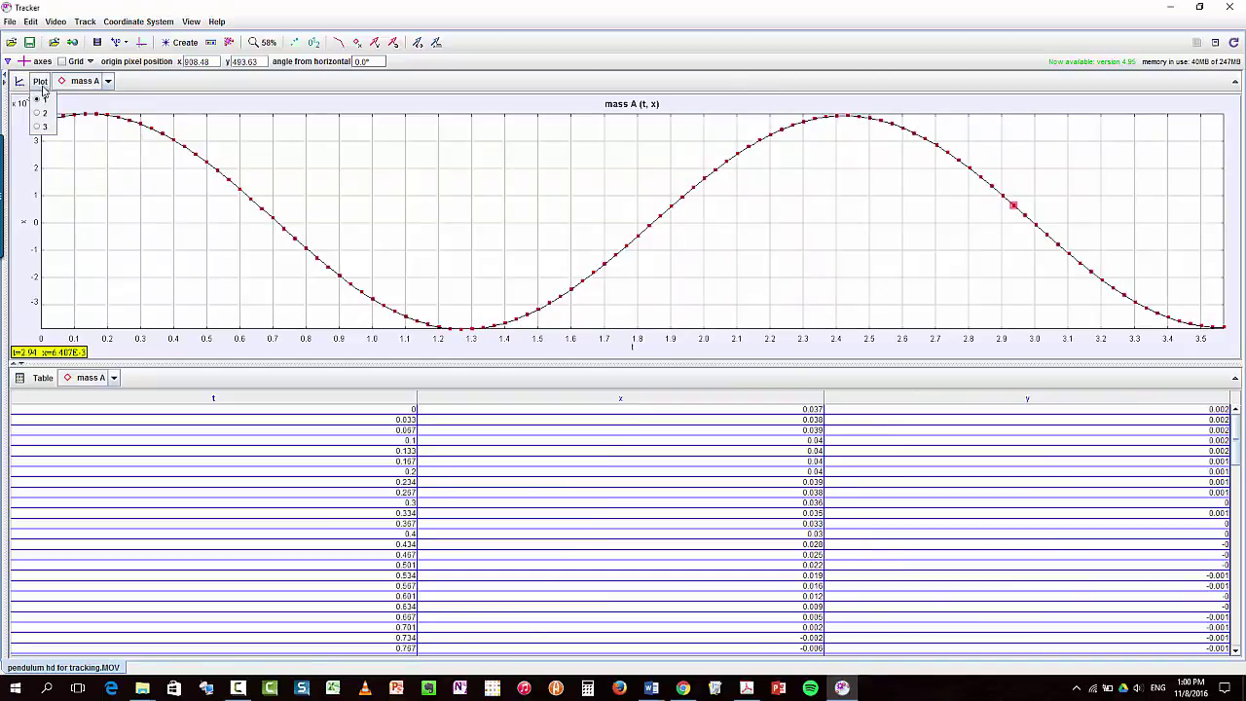
pyautogui.click(41, 126)
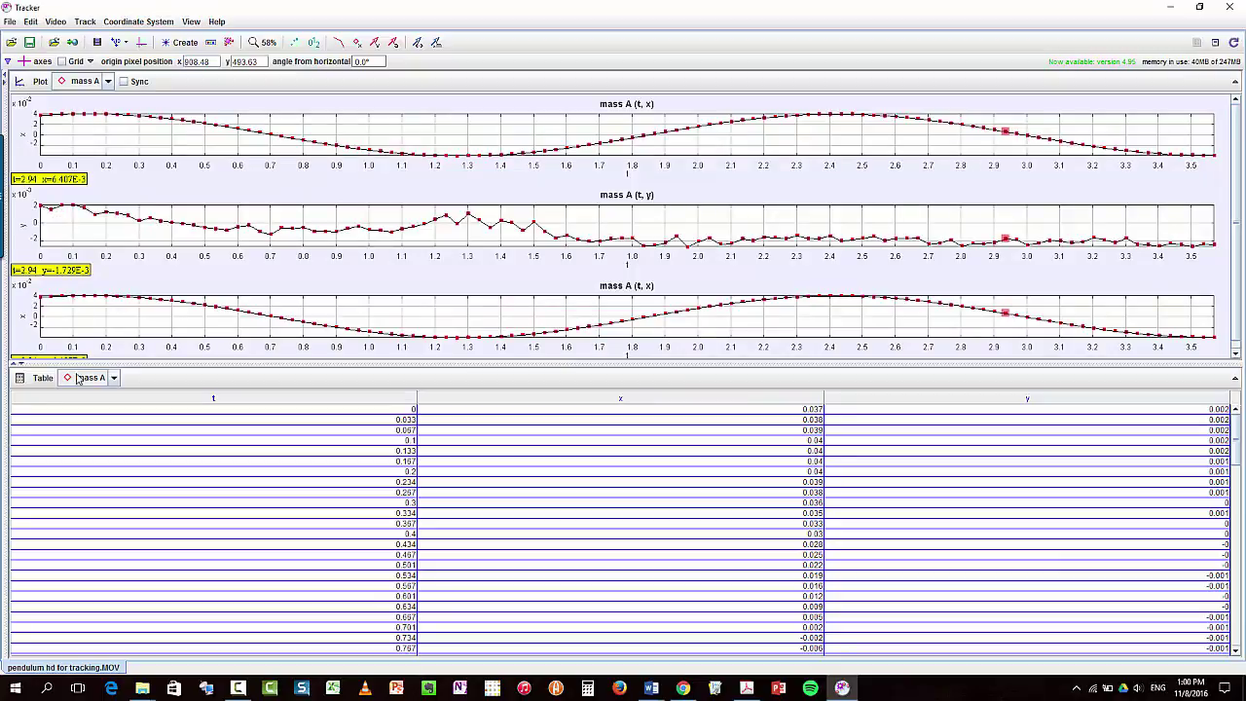
pyautogui.click(21, 367)
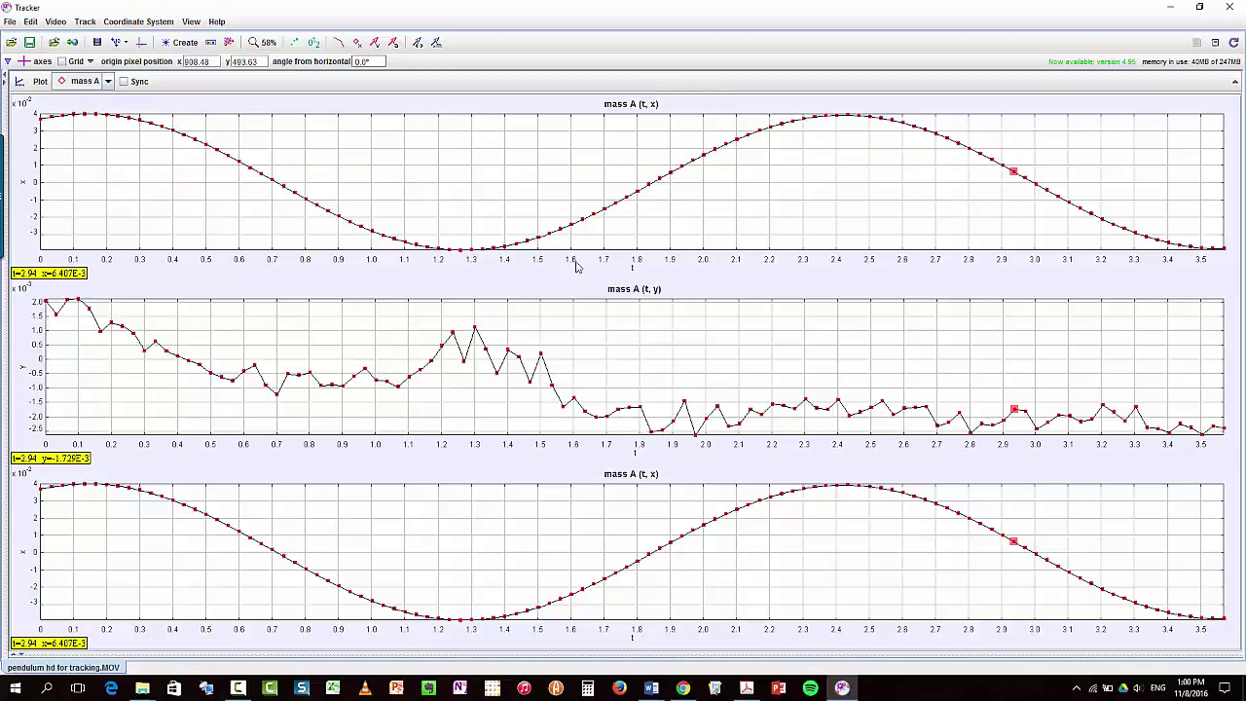
# Set the middle plot to vx: velocity x-component and the lowest plot to ax: acceleration x-component, both against time.
pyautogui.click(22, 373)
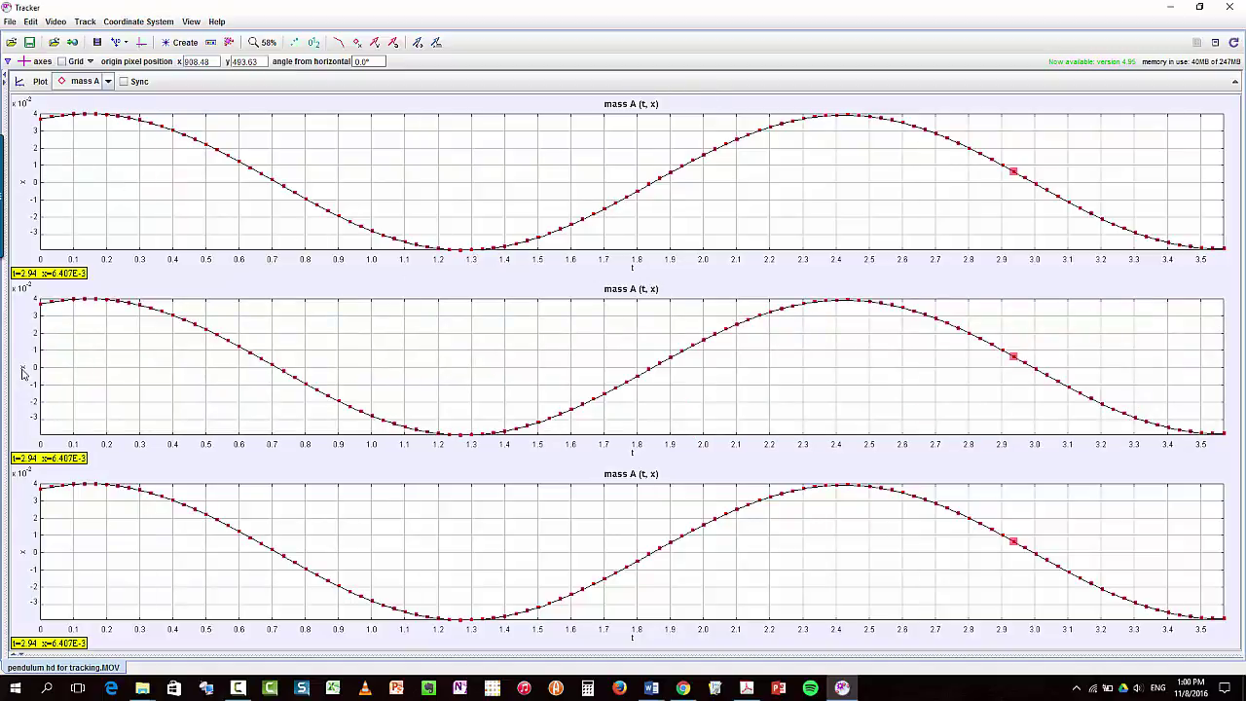
pyautogui.click(23, 373)
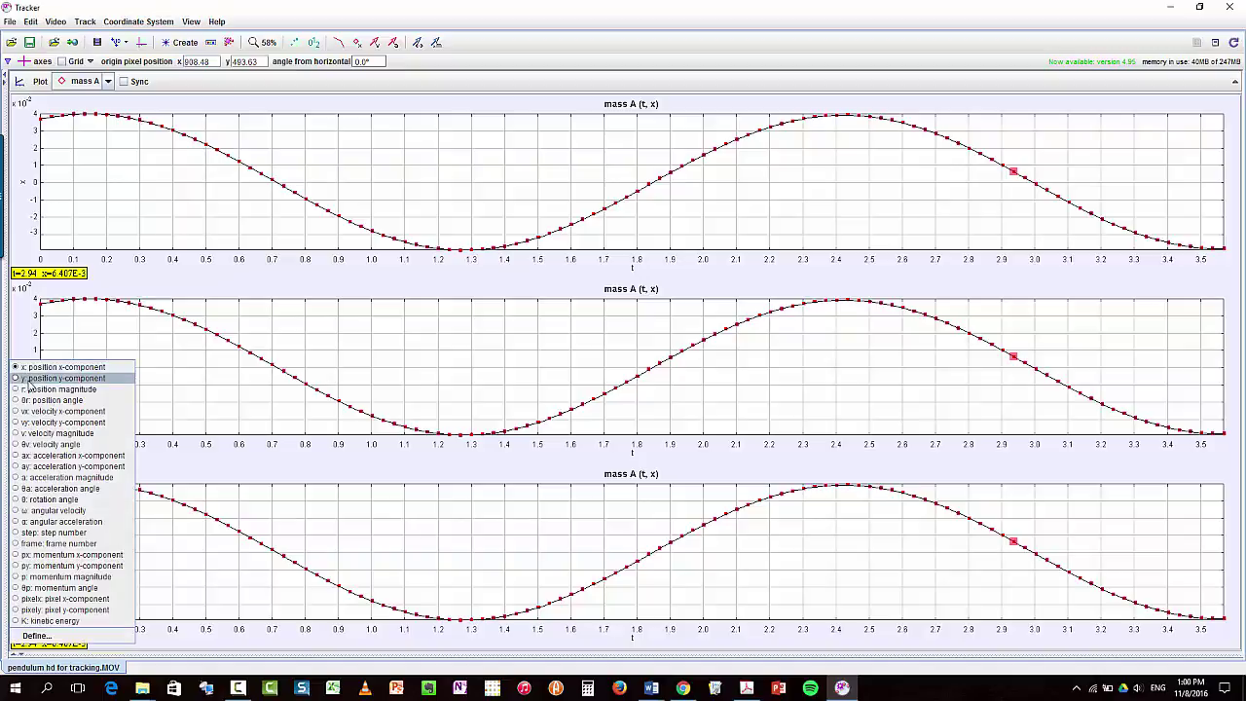
pyautogui.click(36, 411)
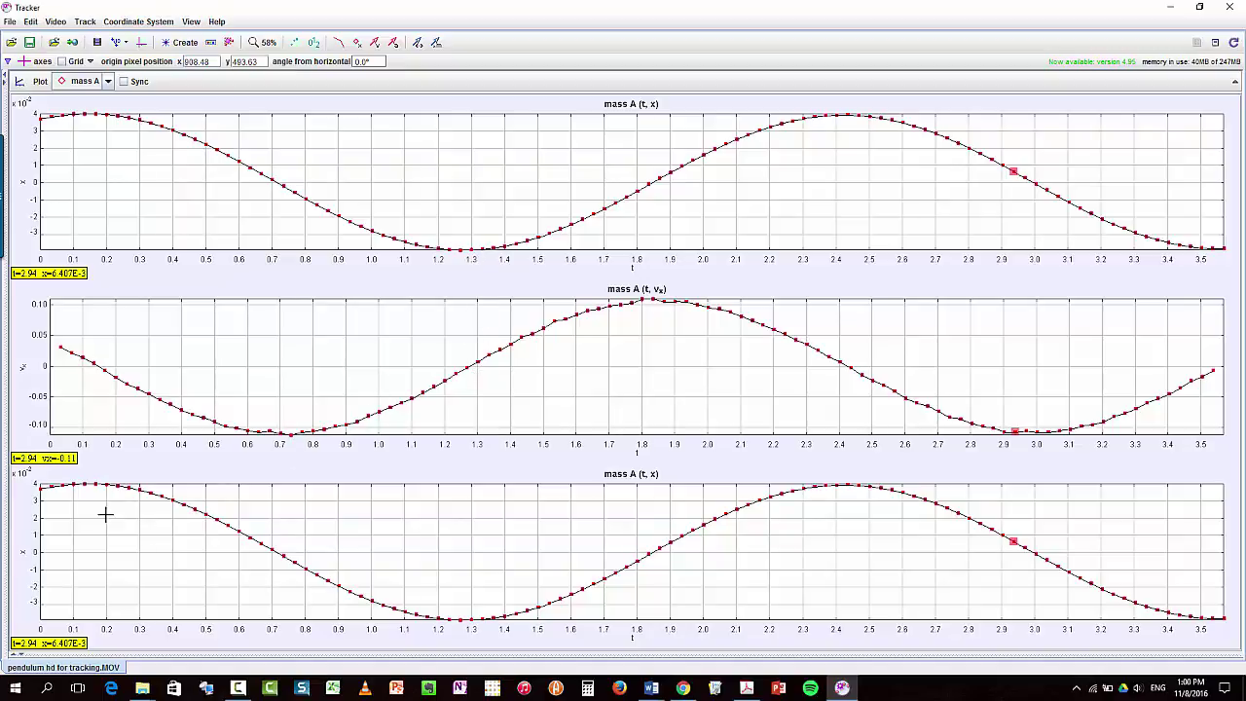
pyautogui.click(23, 552)
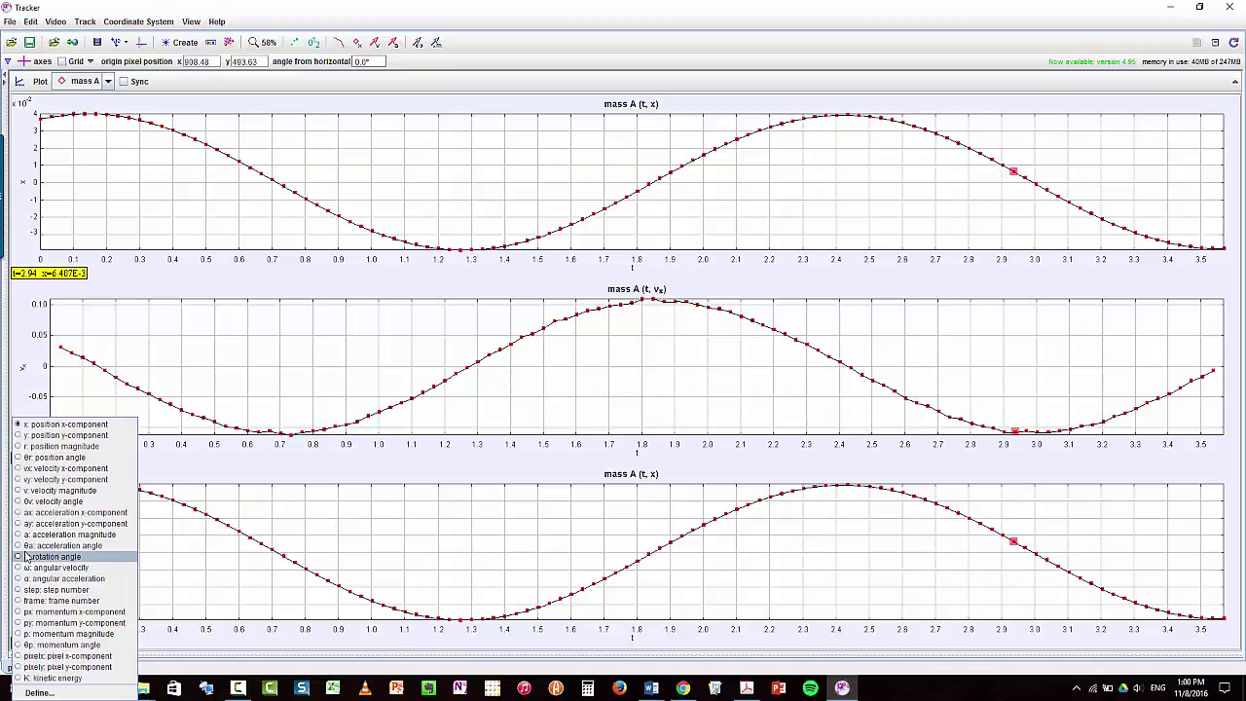
pyautogui.click(33, 514)
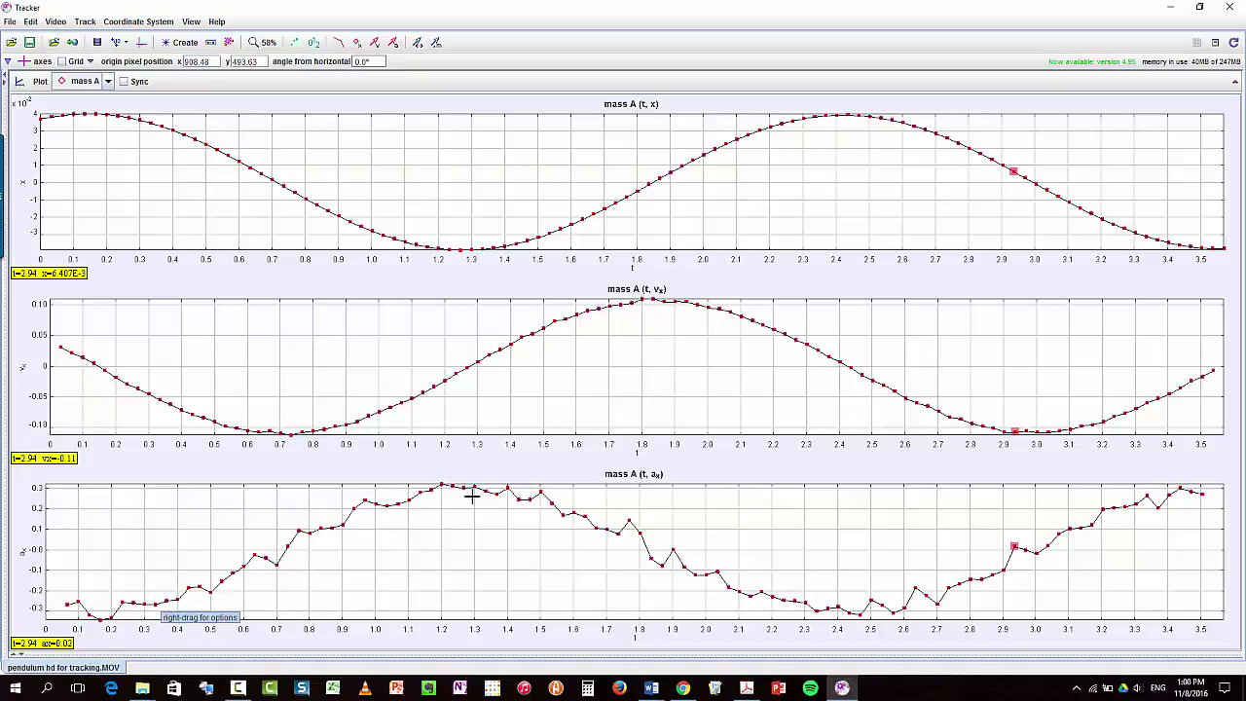
# Restore the video view beside widened plots and set the clip's step size to 3 frames.
pyautogui.click(6, 81)
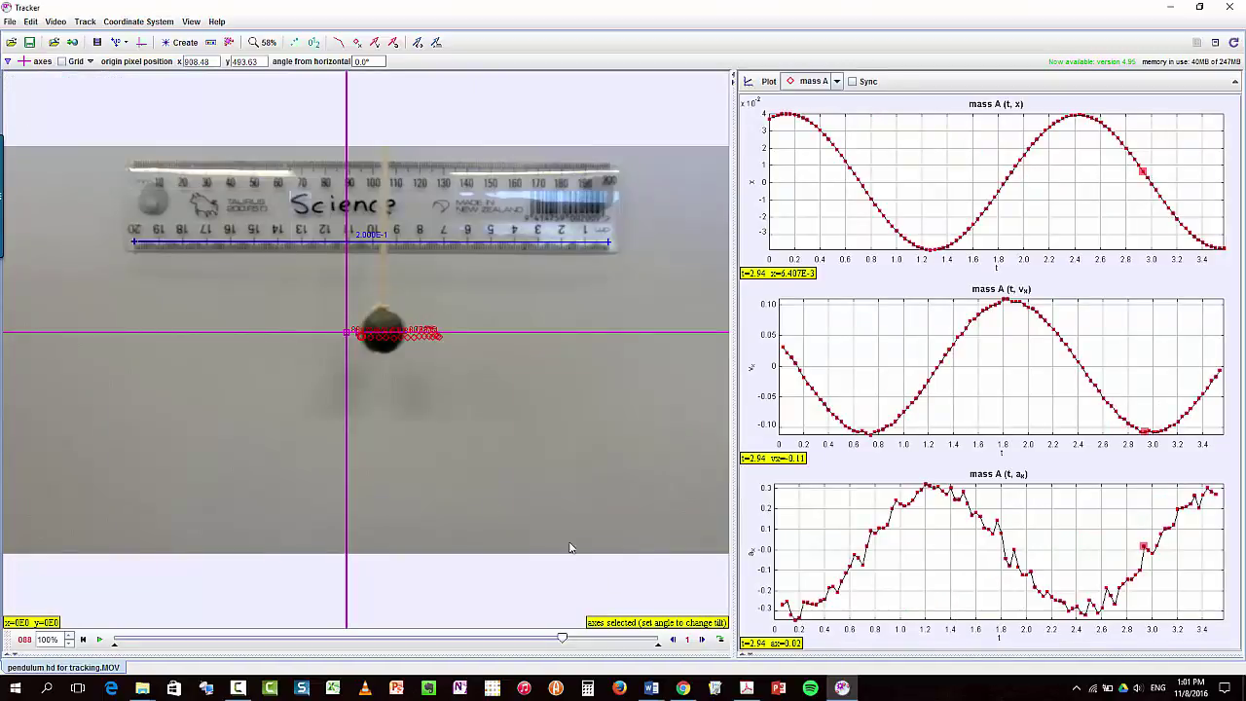
pyautogui.click(689, 640)
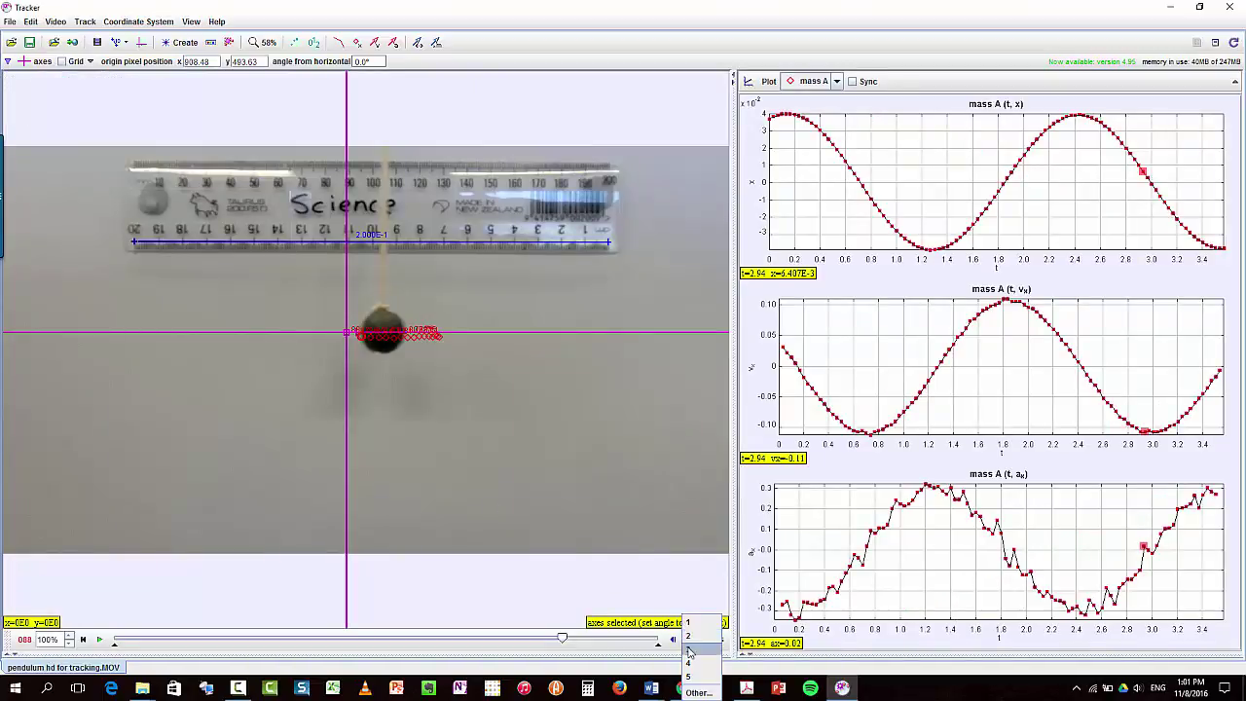
pyautogui.click(689, 650)
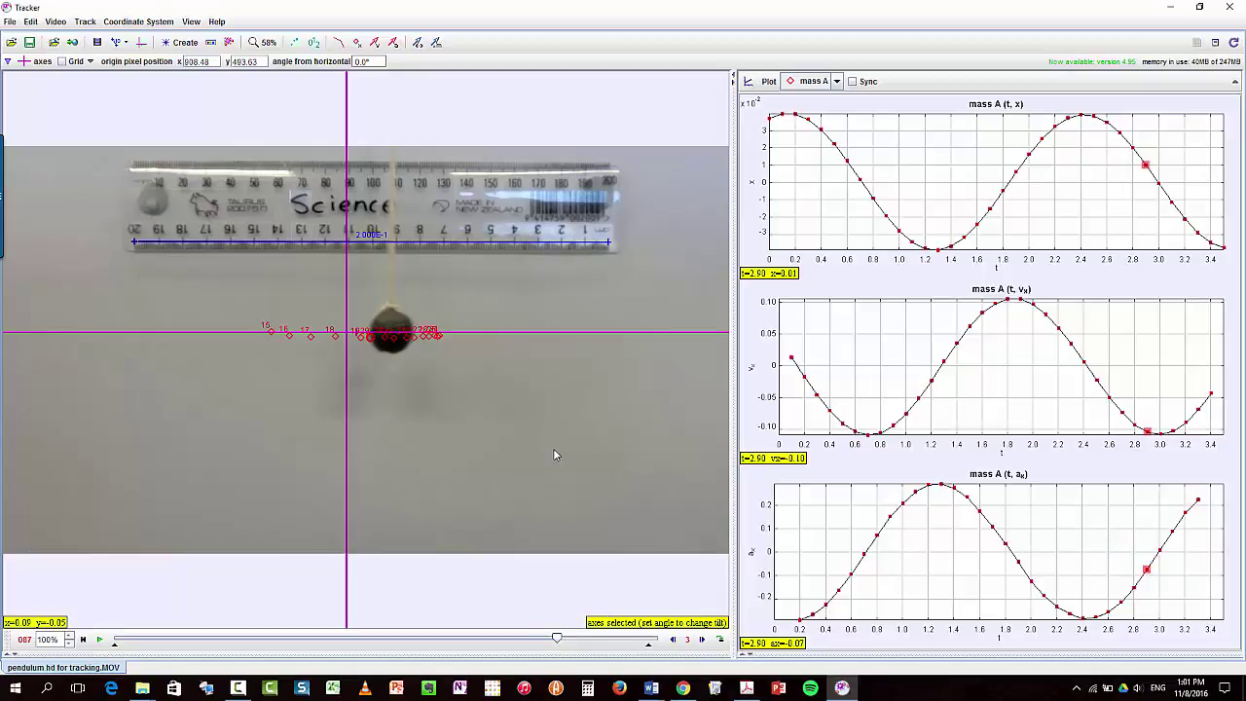
pyautogui.moveTo(736, 556); pyautogui.dragTo(559, 538)
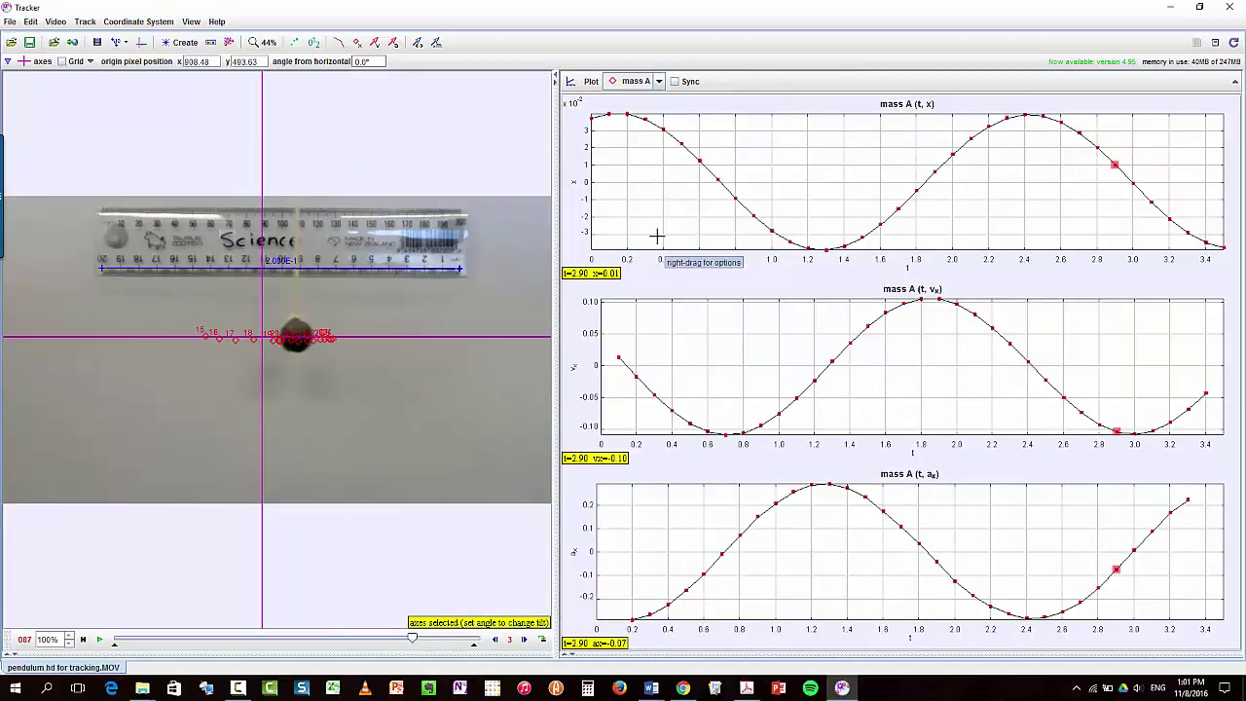
# Reduce the view to one plot and graph mass A's acceleration x-component against its position x-component.
pyautogui.click(591, 81)
pyautogui.click(589, 99)
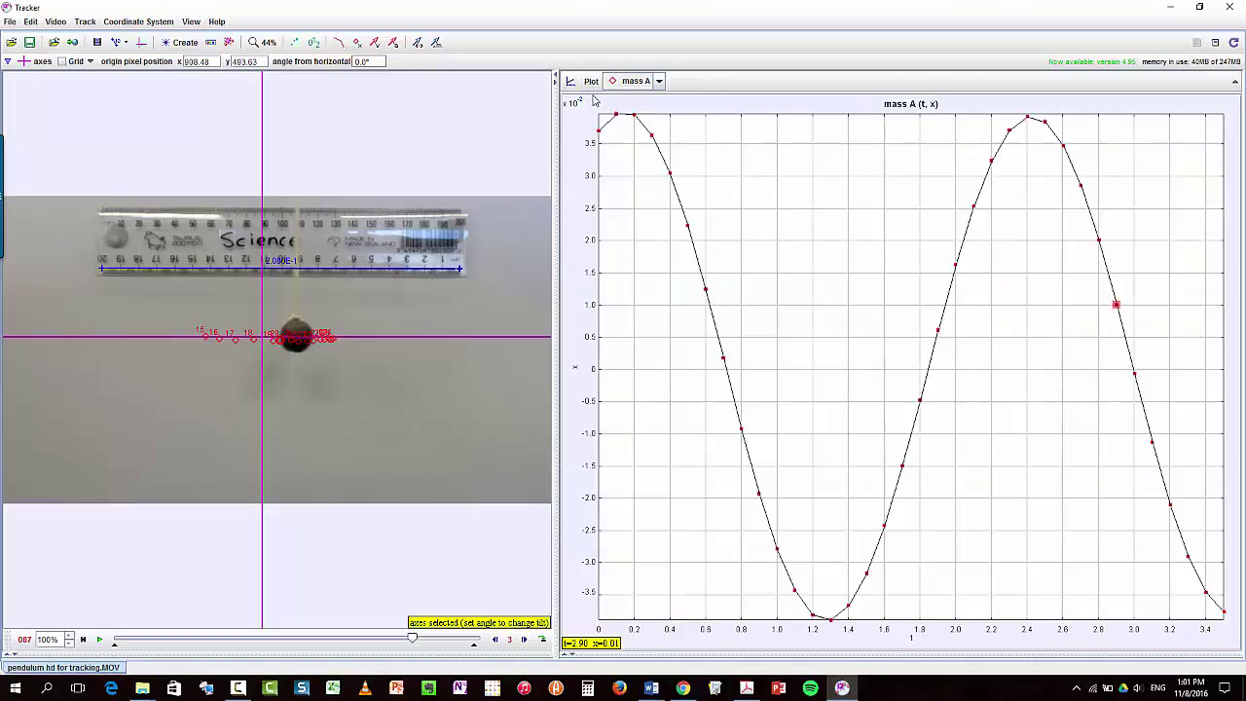
pyautogui.click(575, 370)
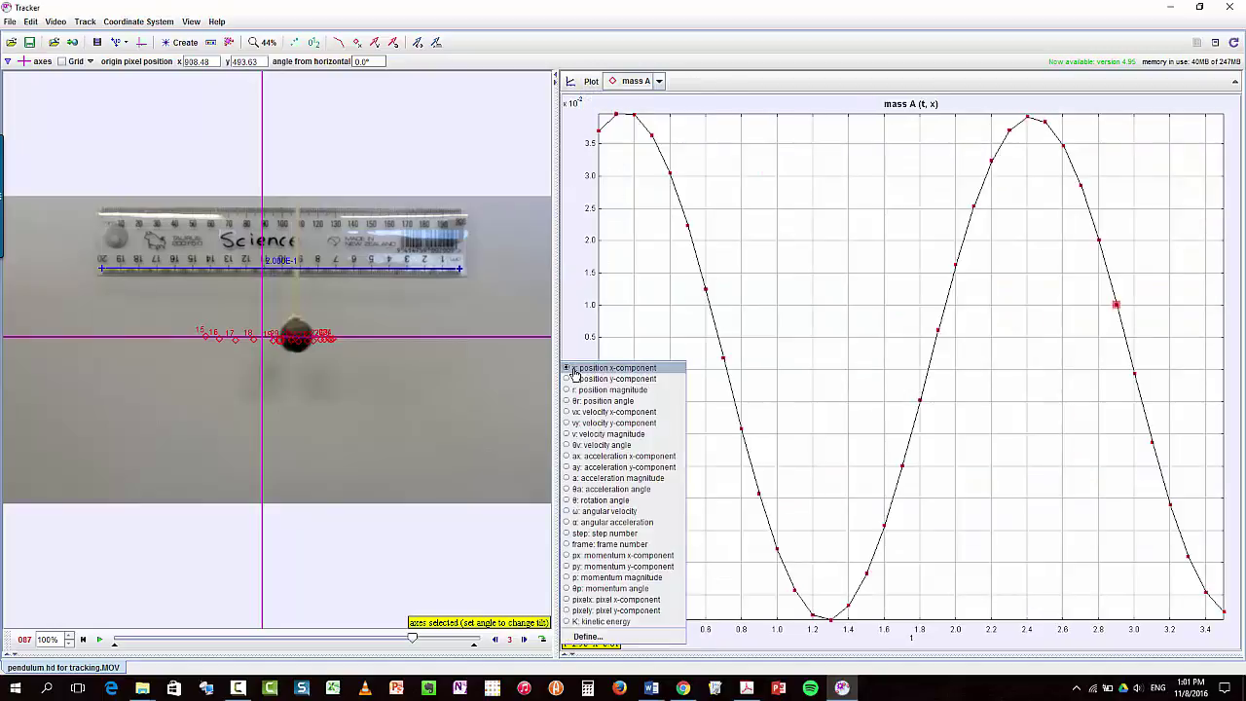
pyautogui.click(581, 457)
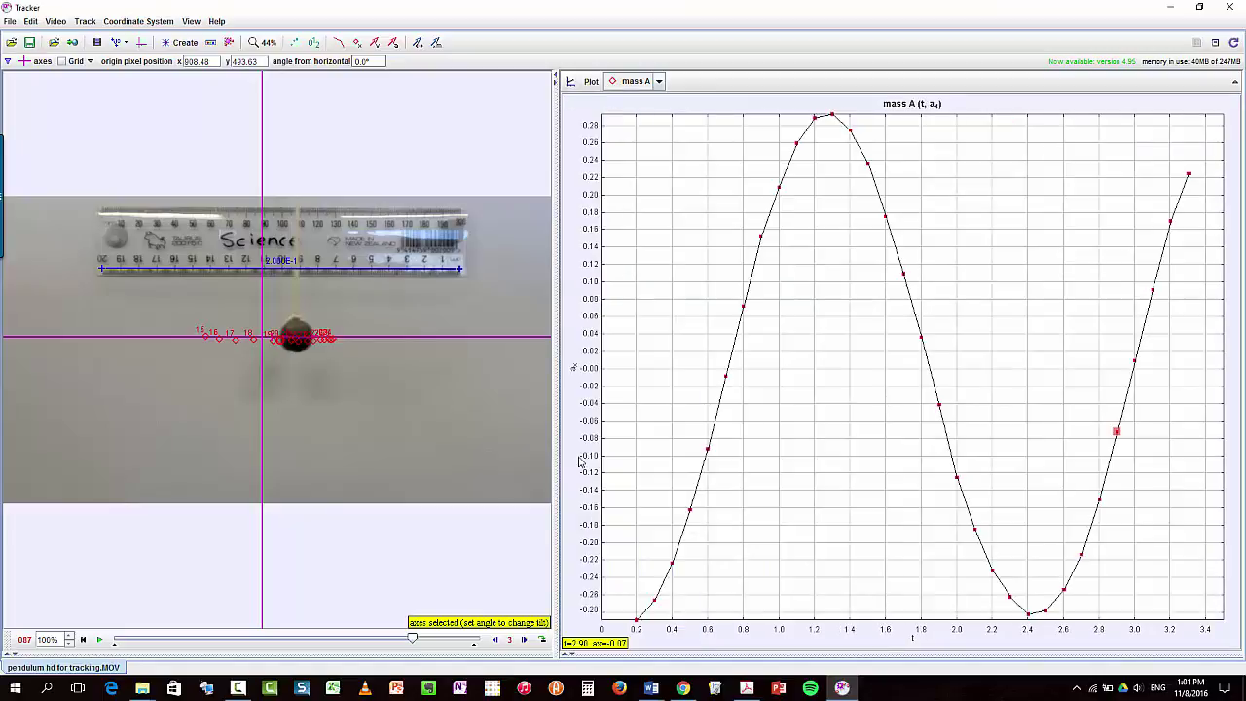
pyautogui.click(913, 638)
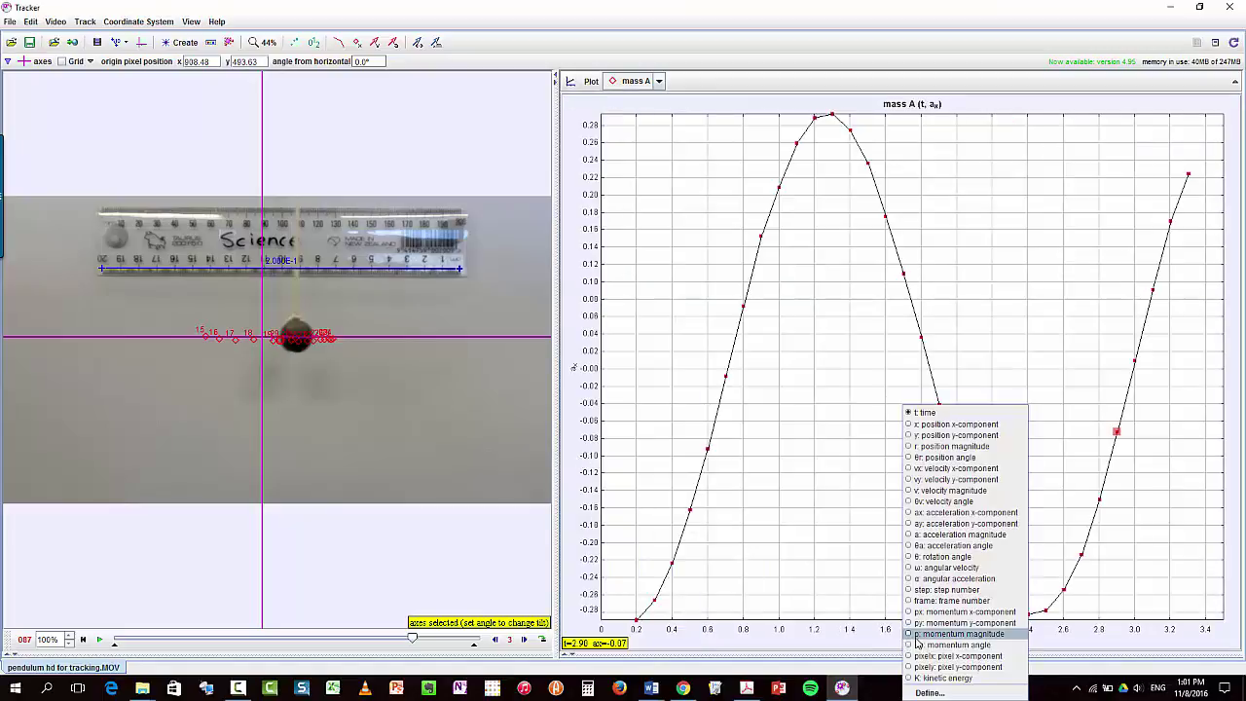
pyautogui.click(921, 426)
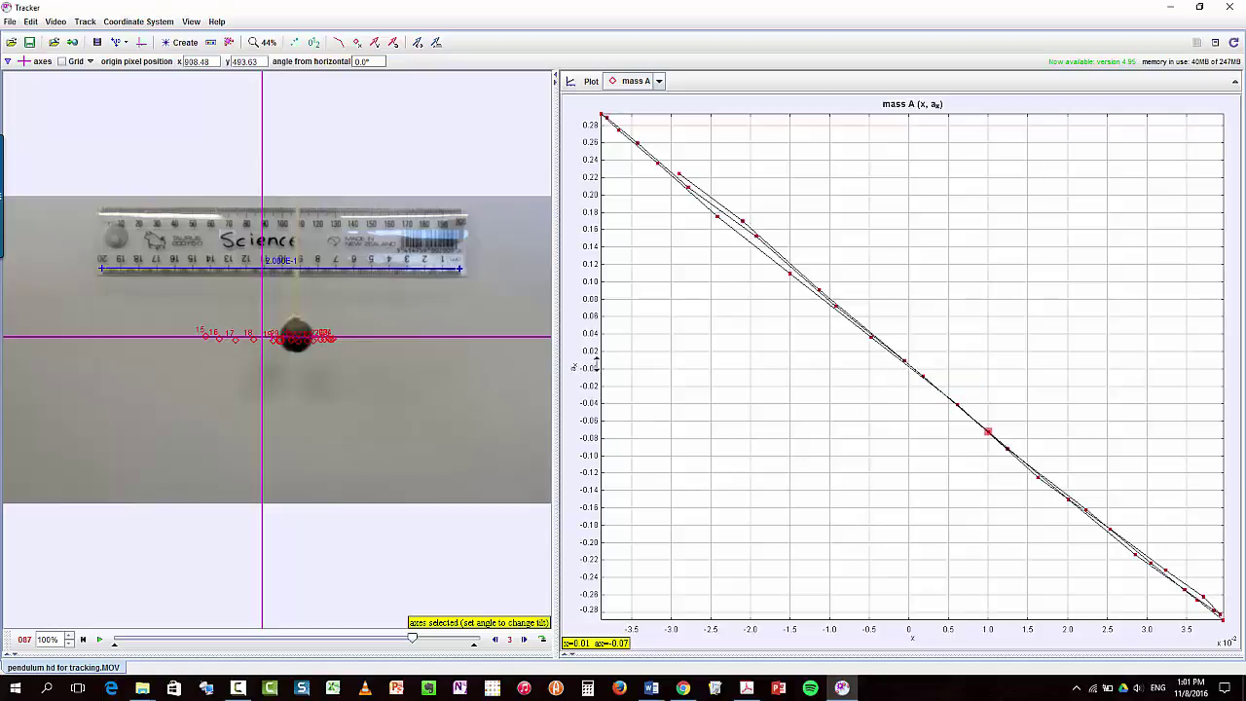
pyautogui.moveTo(597, 110)
# Show the data table below the plot again and add the vx and K columns for mass A.
pyautogui.click(564, 657)
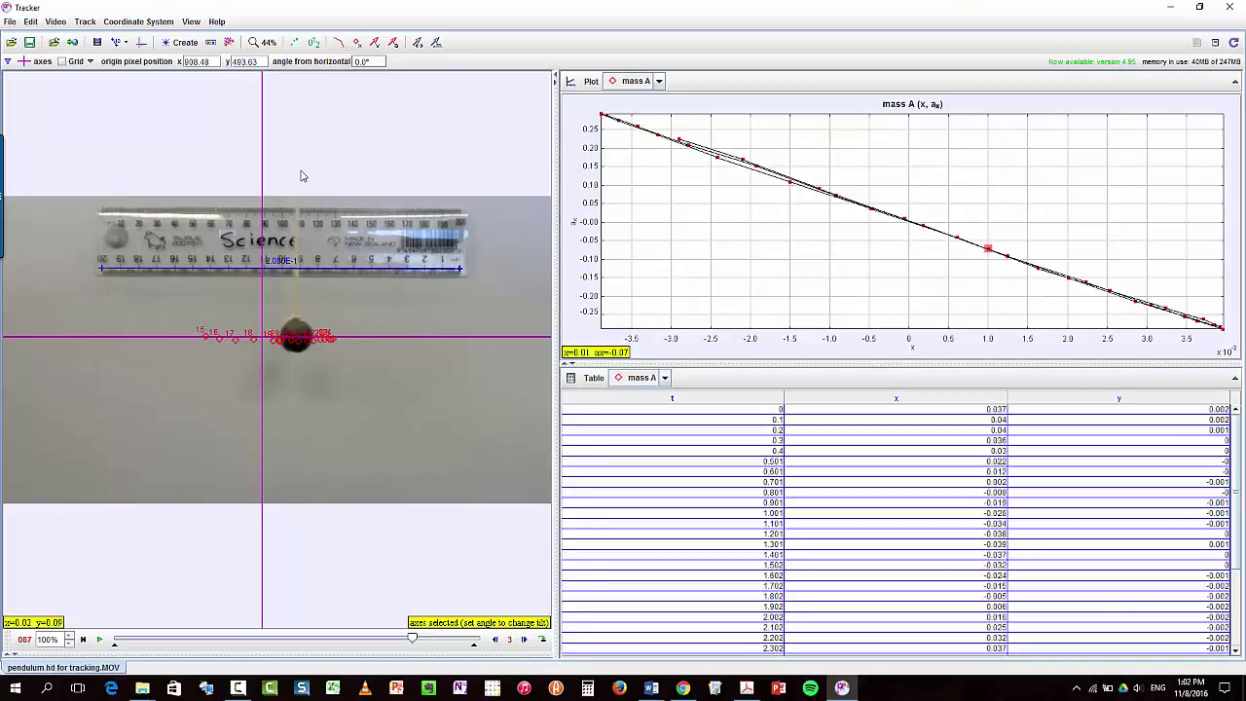
pyautogui.click(572, 379)
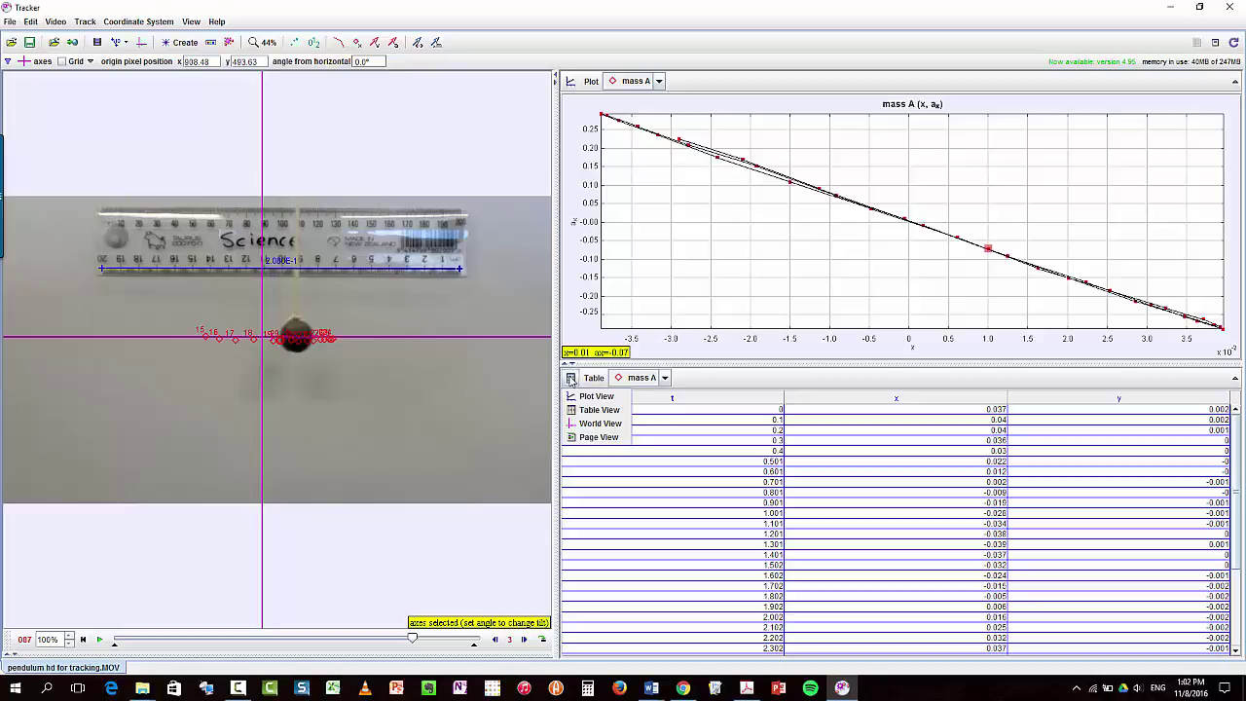
pyautogui.click(572, 379)
pyautogui.click(595, 379)
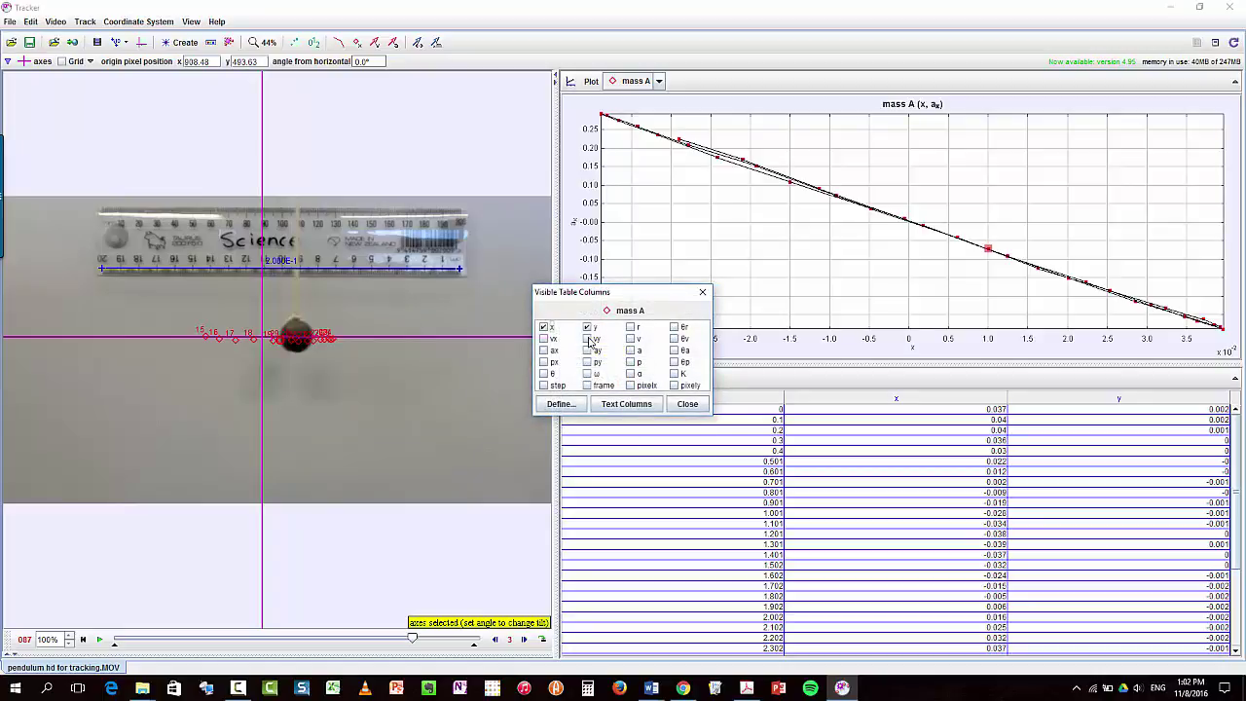
pyautogui.click(544, 338)
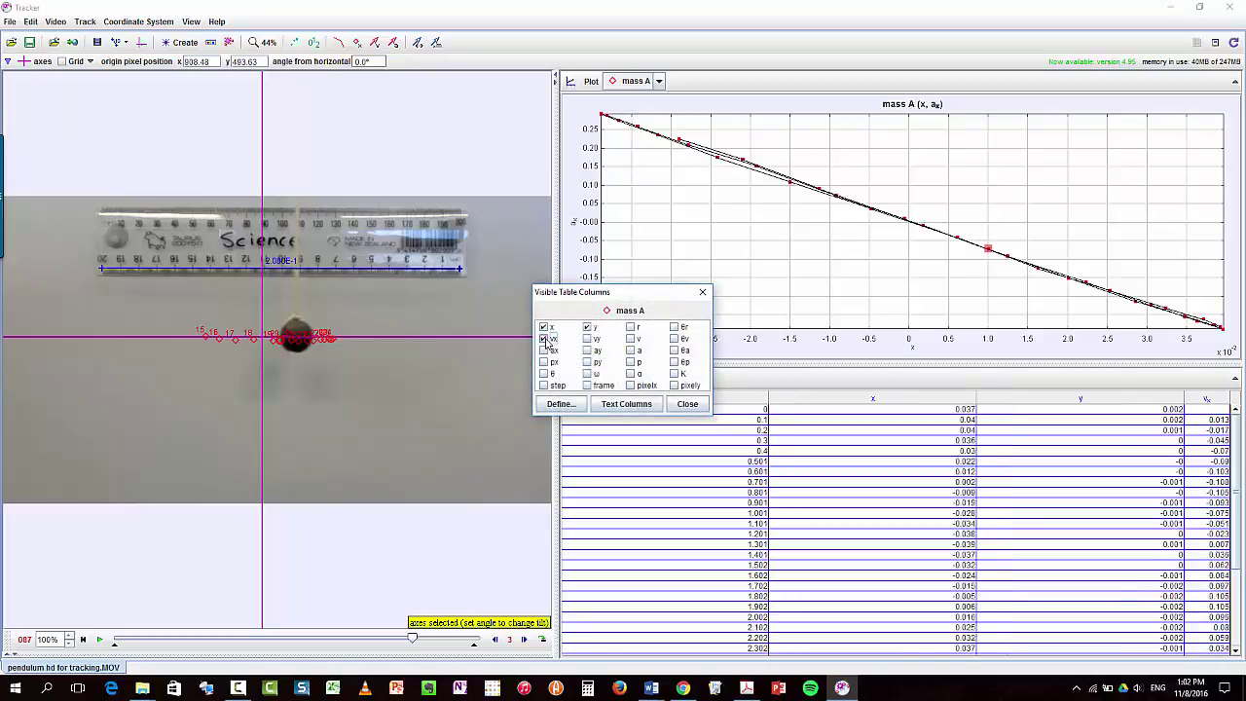
pyautogui.click(674, 374)
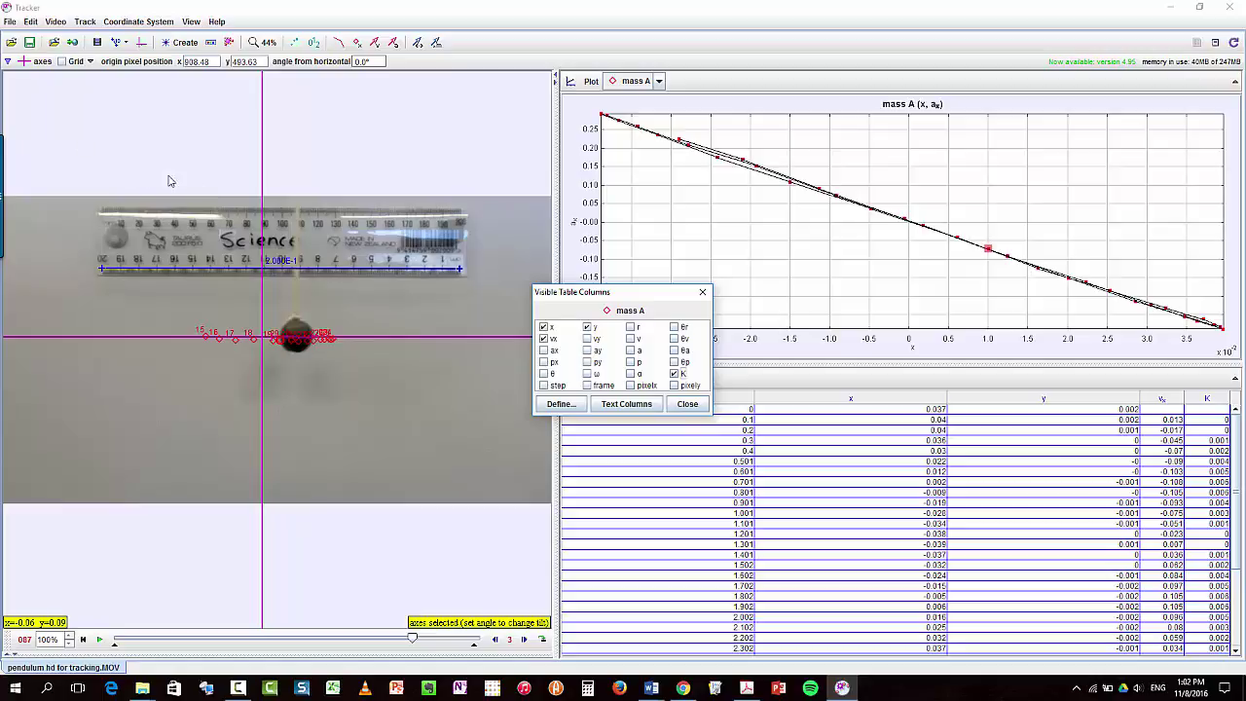
pyautogui.click(292, 346)
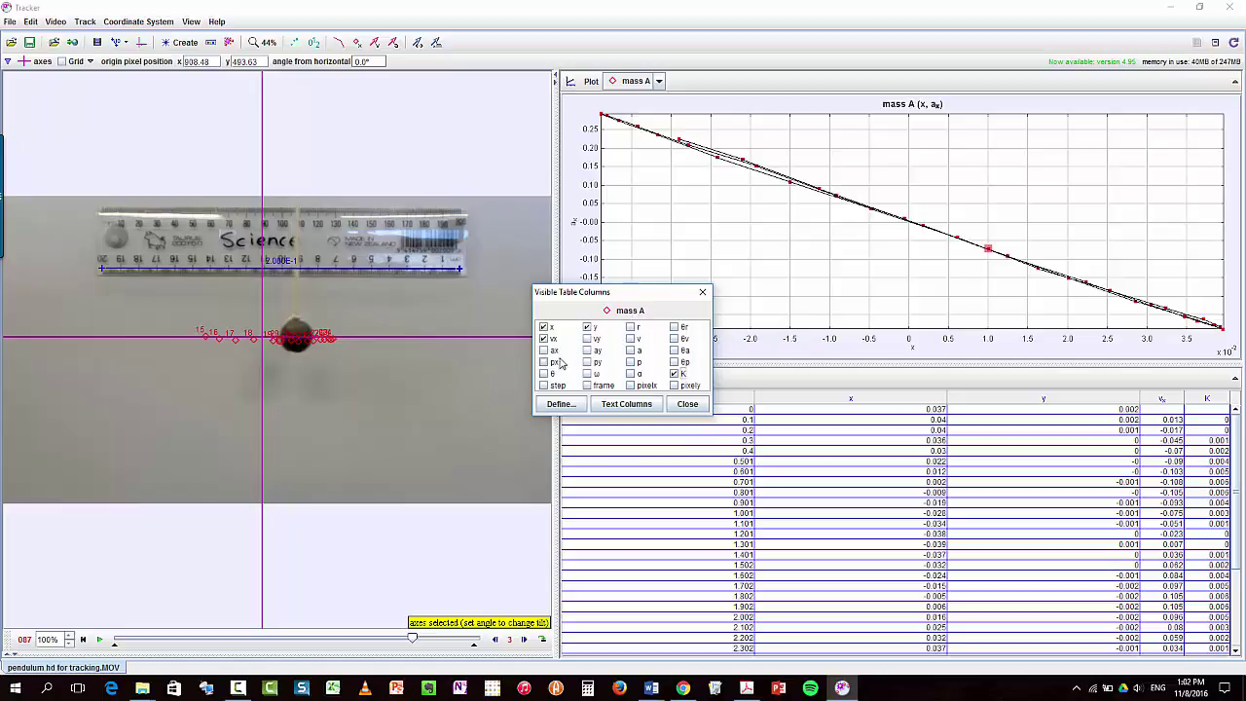
pyautogui.click(688, 403)
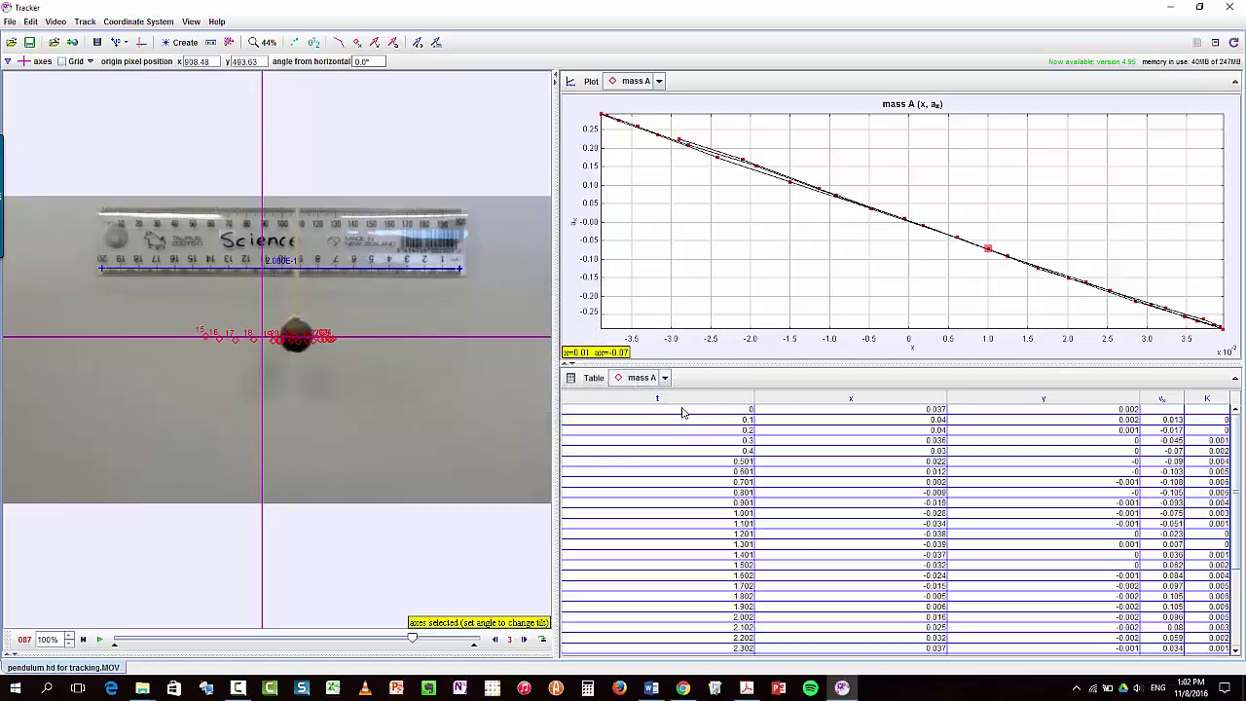
# Select the mass A table data across all columns from t = 0 to 2.502.
pyautogui.moveTo(681, 409); pyautogui.dragTo(1193, 619)
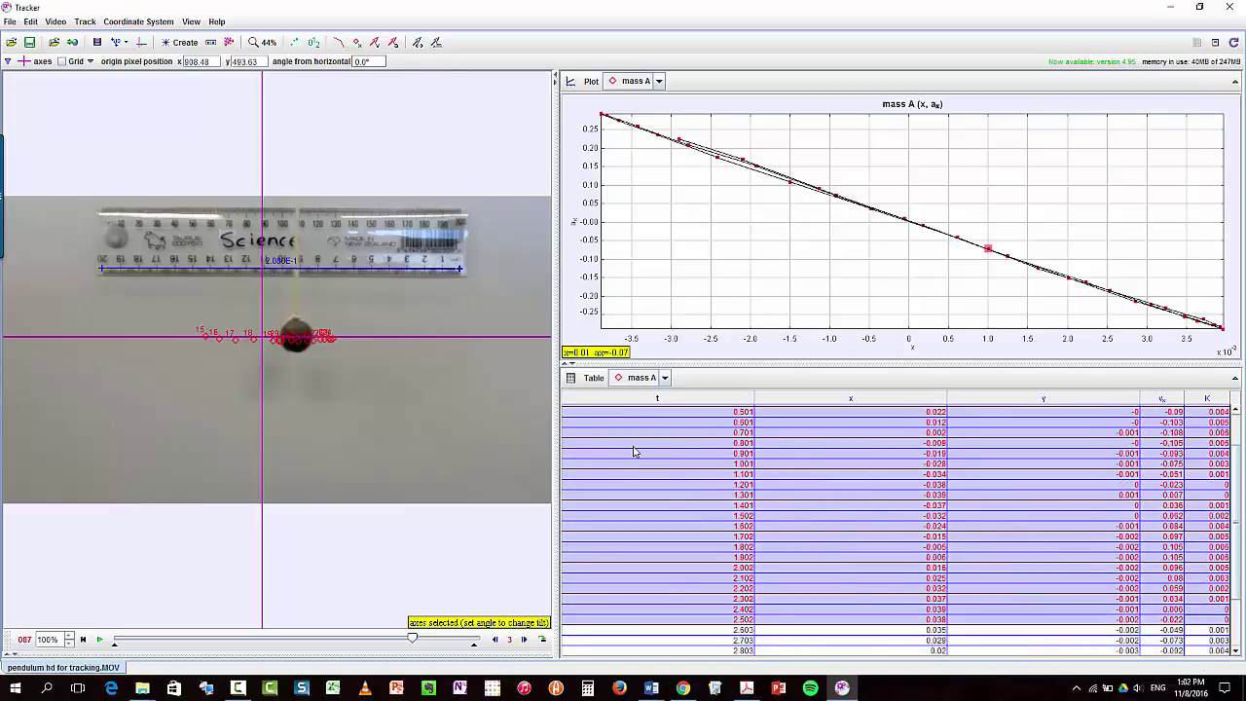